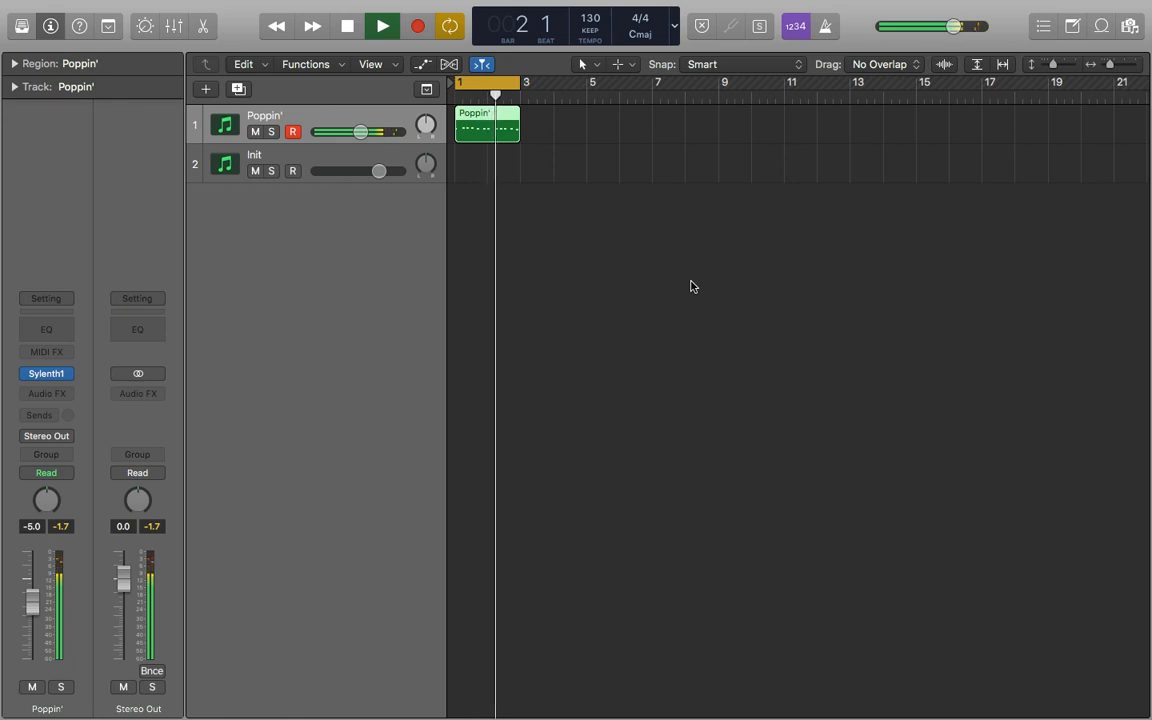
Move the Poppin' region onto the Init track and open that track's Sylenth1 instrument.
{"action": "key", "text": "space"}
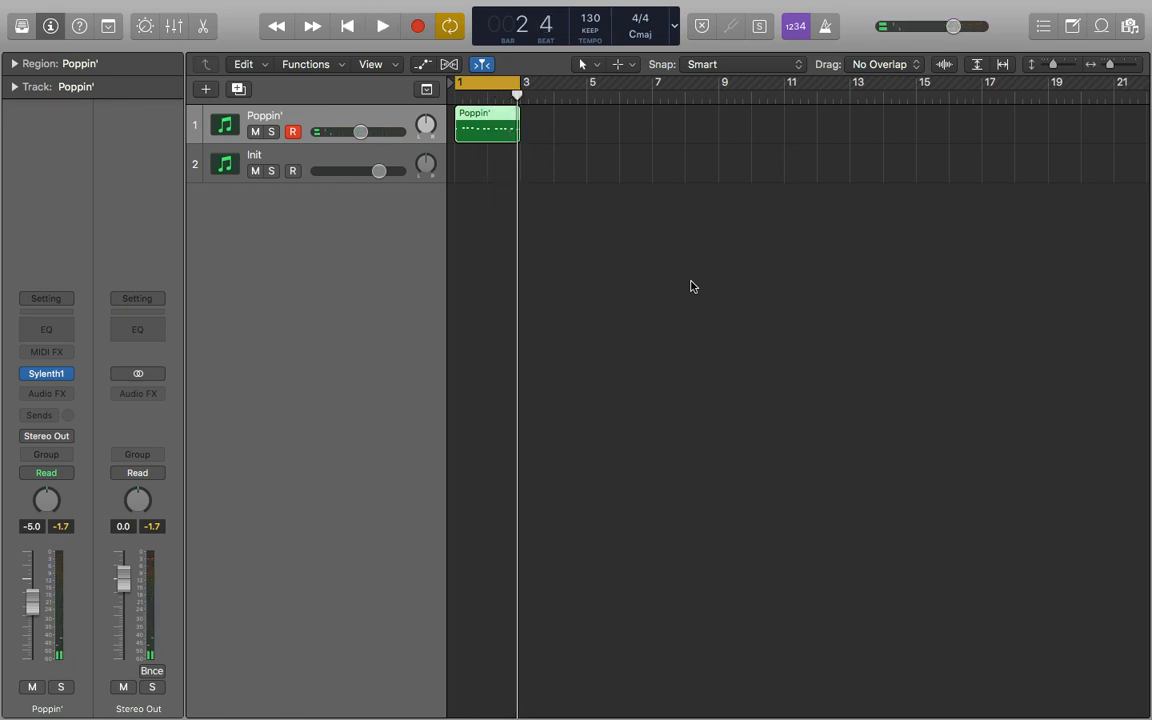
{"action": "left_click_drag", "start_coordinate": [470, 129], "coordinate": [469, 155]}
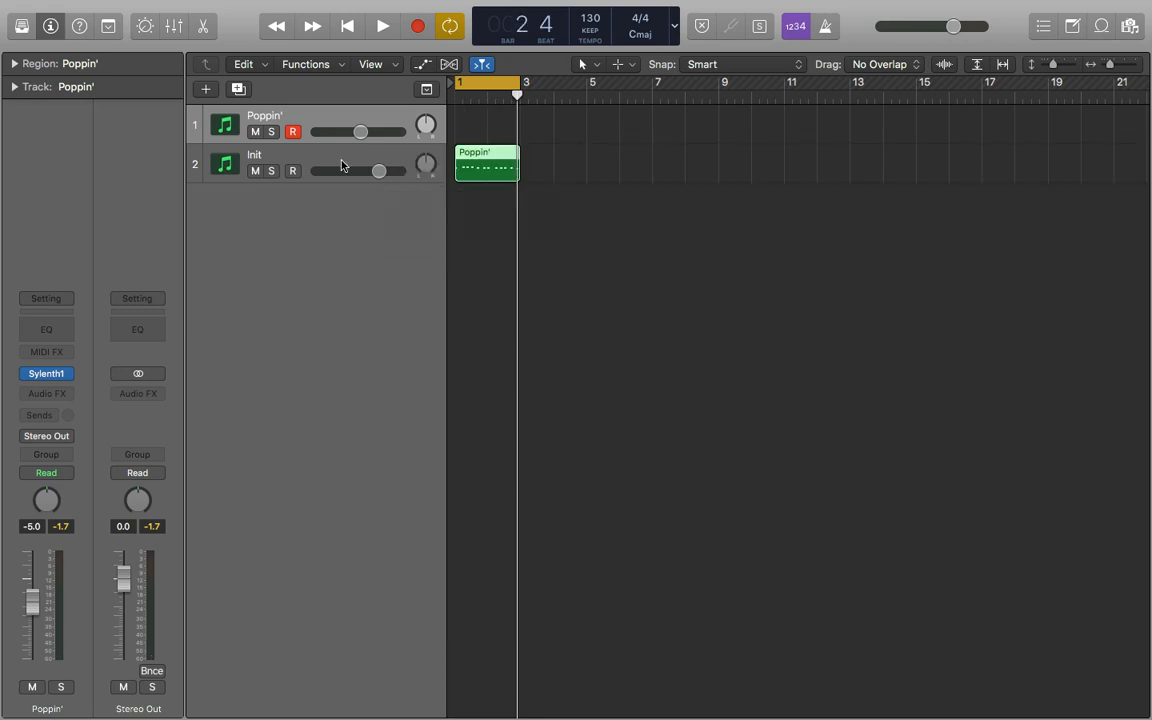
{"action": "left_click", "coordinate": [328, 158]}
{"action": "left_click", "coordinate": [55, 377]}
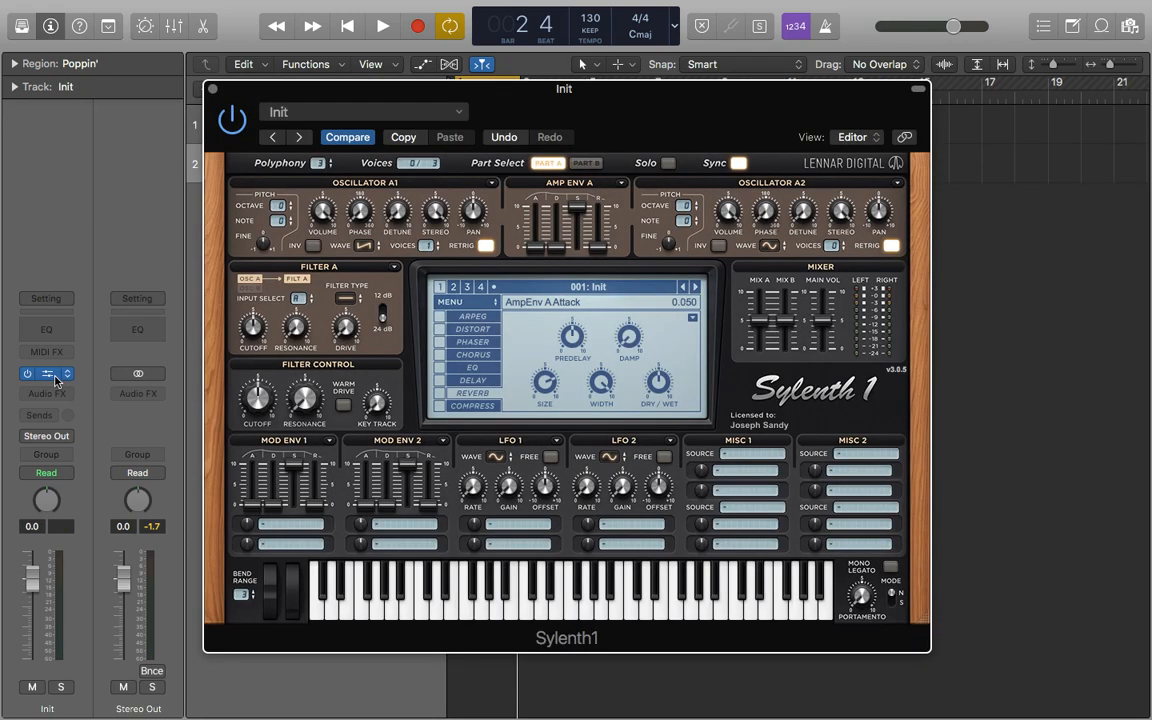
{"action": "left_click", "coordinate": [473, 304]}
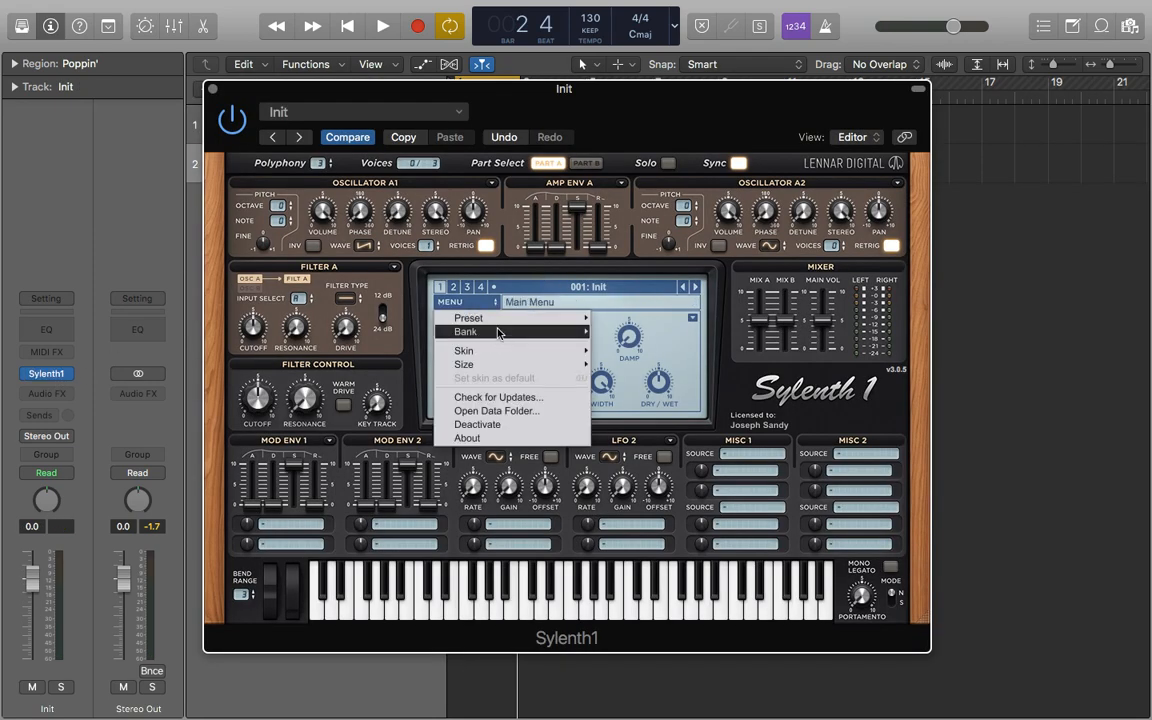
{"action": "mouse_move", "coordinate": [520, 318]}
{"action": "left_click", "coordinate": [670, 370]}
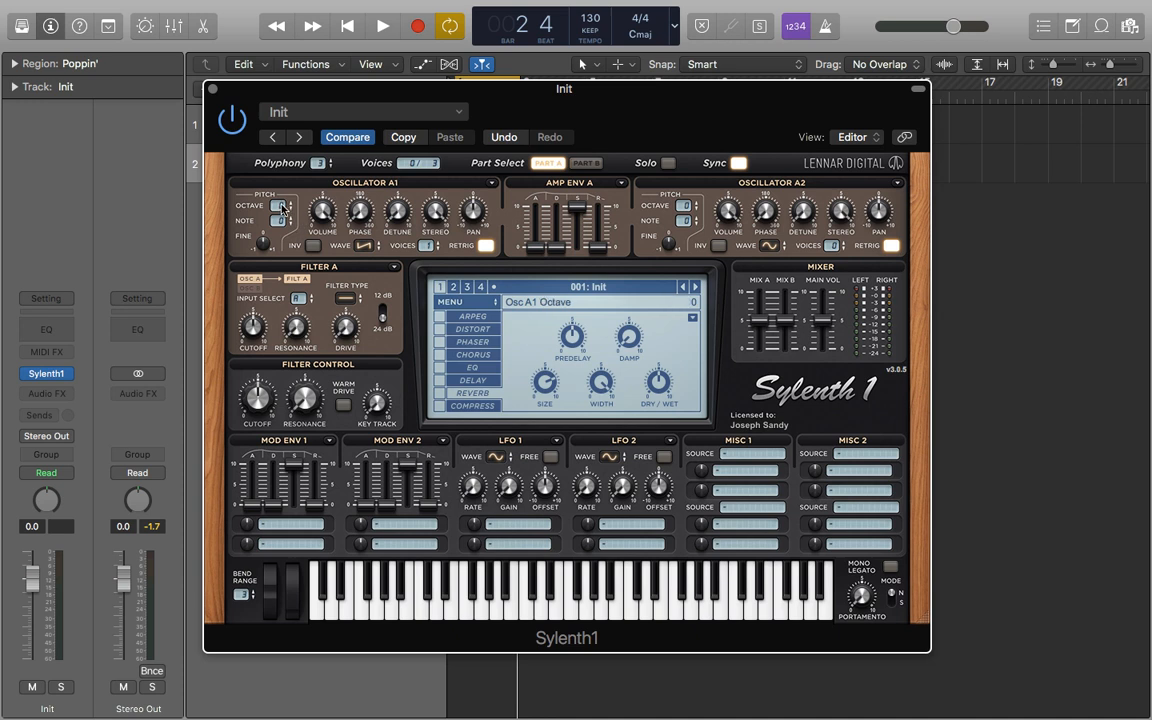
Set Oscillator A1's waveform to Pulse and its voices to 8.
{"action": "left_click", "coordinate": [363, 245]}
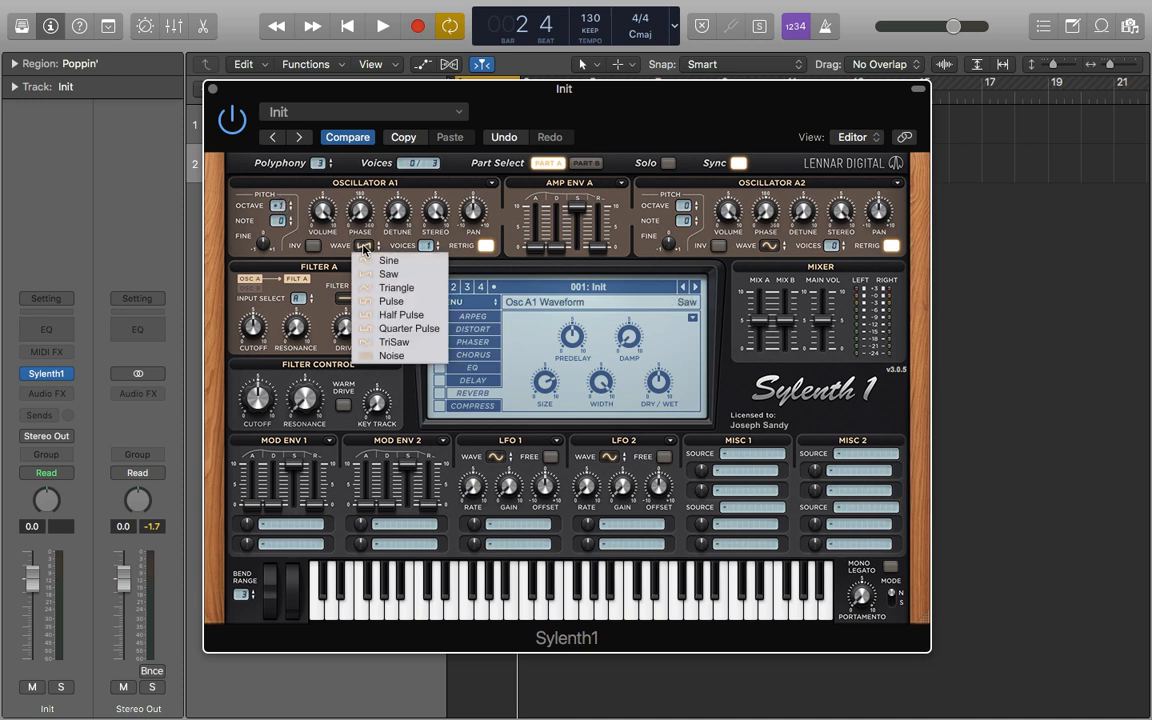
{"action": "left_click", "coordinate": [423, 298]}
{"action": "left_click_drag", "start_coordinate": [426, 245], "coordinate": [425, 7]}
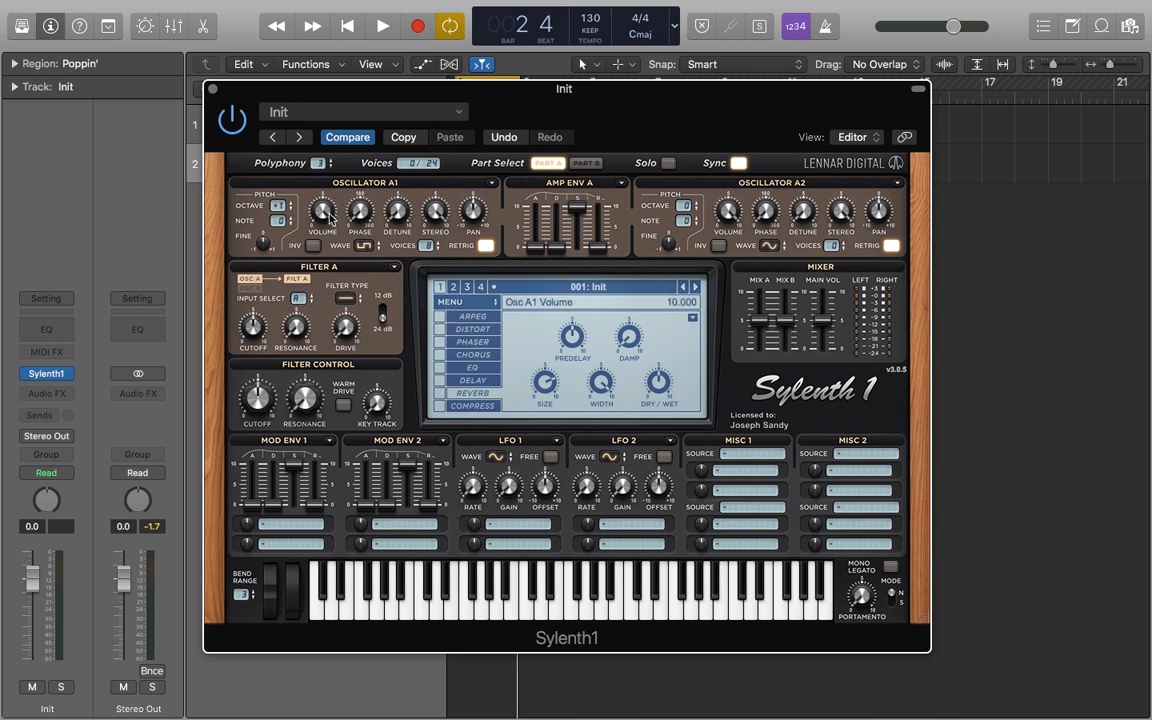
Lower Oscillator A1's volume and raise its phase and detune.
{"action": "left_click_drag", "start_coordinate": [328, 218], "coordinate": [318, 432]}
{"action": "left_click_drag", "start_coordinate": [362, 190], "coordinate": [359, 116]}
{"action": "left_click_drag", "start_coordinate": [397, 212], "coordinate": [383, 106]}
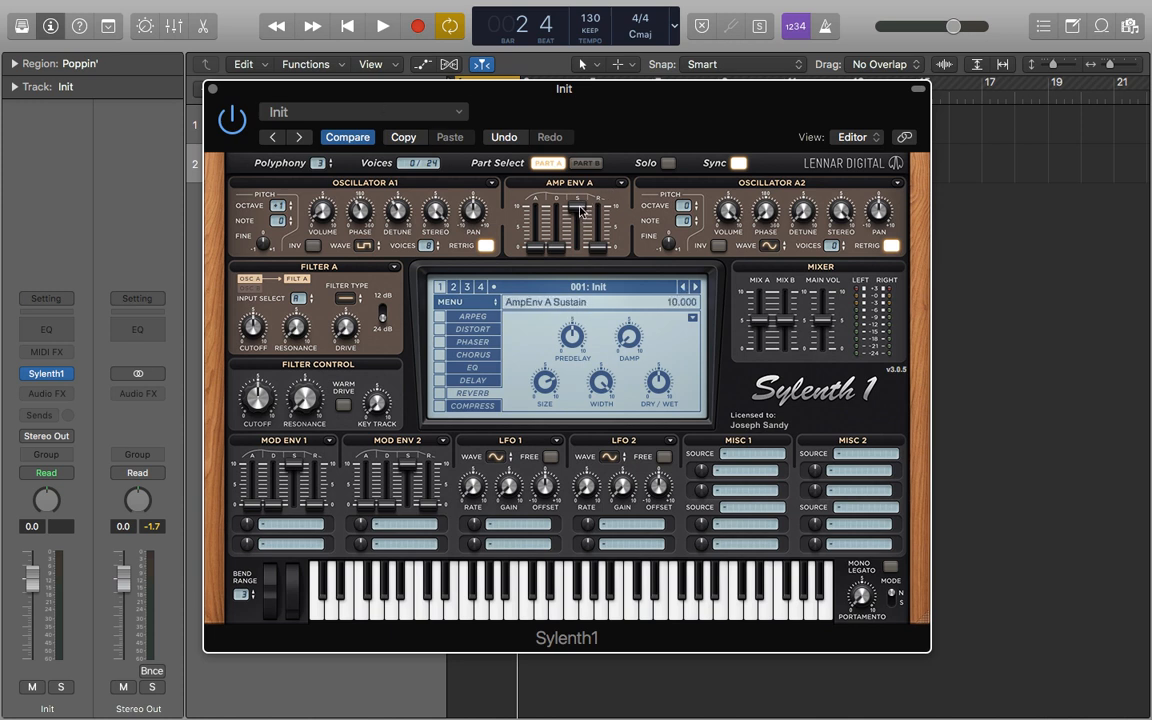
Adjust Amp Envelope A's decay and release sliders.
{"action": "left_click_drag", "start_coordinate": [580, 210], "coordinate": [557, 198]}
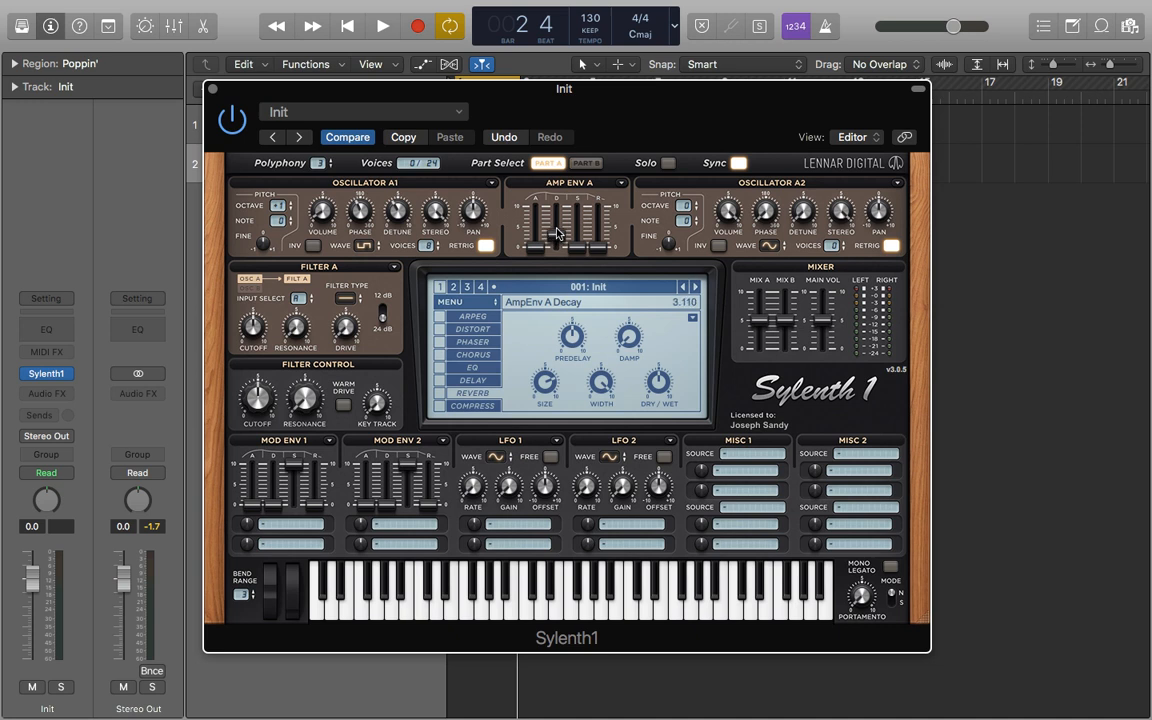
{"action": "left_click", "coordinate": [598, 254]}
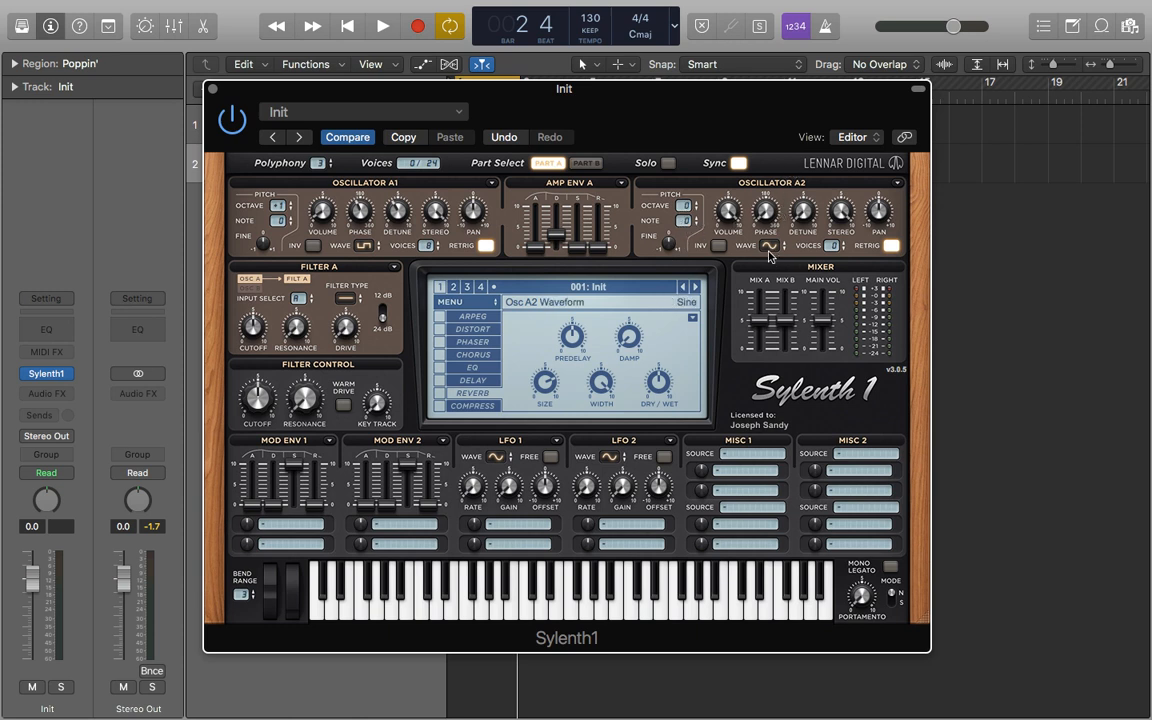
Set Oscillator A2 to 5 voices and adjust its fine tuning, phase and detune.
{"action": "left_click_drag", "start_coordinate": [832, 245], "coordinate": [834, 173]}
{"action": "left_click_drag", "start_coordinate": [676, 248], "coordinate": [672, 226]}
{"action": "left_click_drag", "start_coordinate": [735, 247], "coordinate": [730, 290]}
{"action": "left_click_drag", "start_coordinate": [765, 210], "coordinate": [756, 125]}
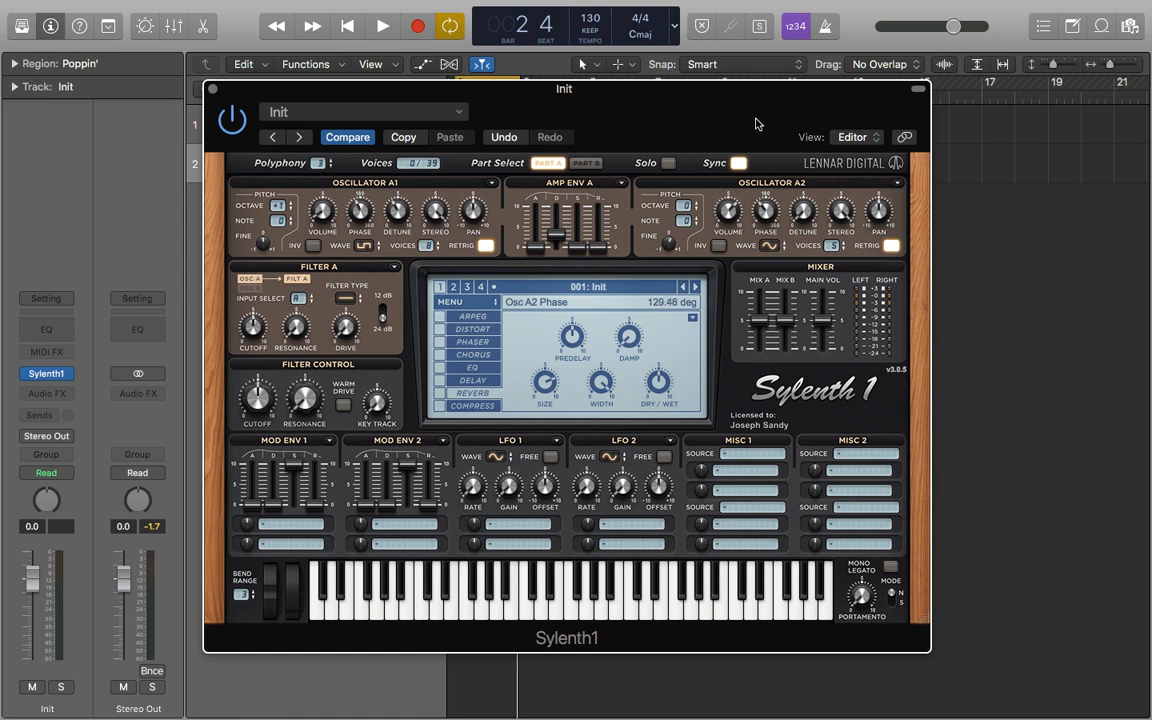
{"action": "left_click_drag", "start_coordinate": [803, 212], "coordinate": [791, 115]}
Set Filter A's type to Lowpass and adjust its cutoff, resonance and drive.
{"action": "left_click", "coordinate": [348, 298]}
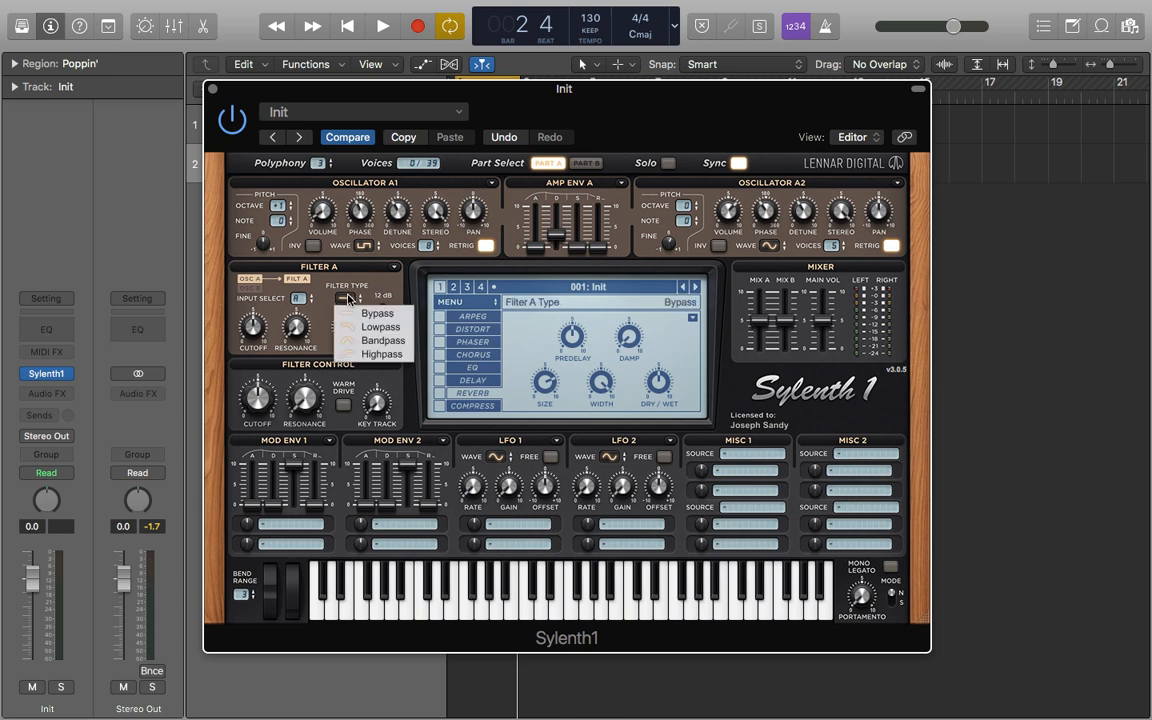
{"action": "left_click", "coordinate": [380, 327]}
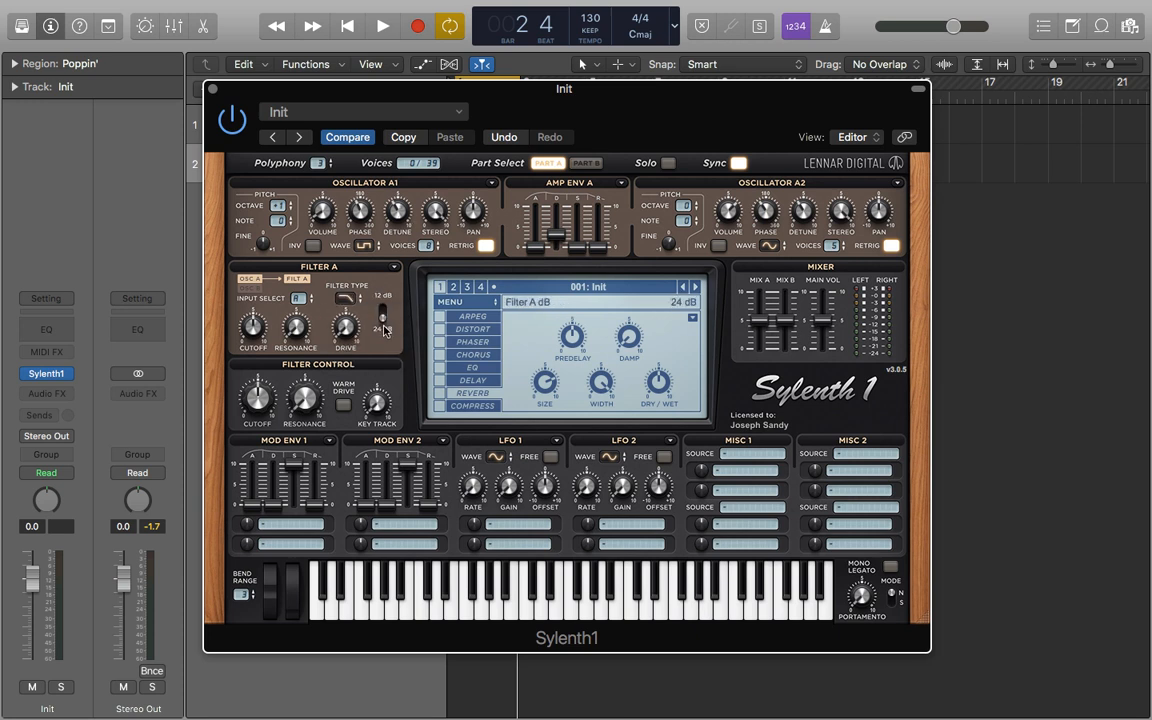
{"action": "left_click_drag", "start_coordinate": [252, 322], "coordinate": [246, 340]}
{"action": "left_click_drag", "start_coordinate": [291, 283], "coordinate": [289, 274]}
{"action": "left_click_drag", "start_coordinate": [289, 267], "coordinate": [287, 269]}
{"action": "left_click_drag", "start_coordinate": [341, 324], "coordinate": [338, 272]}
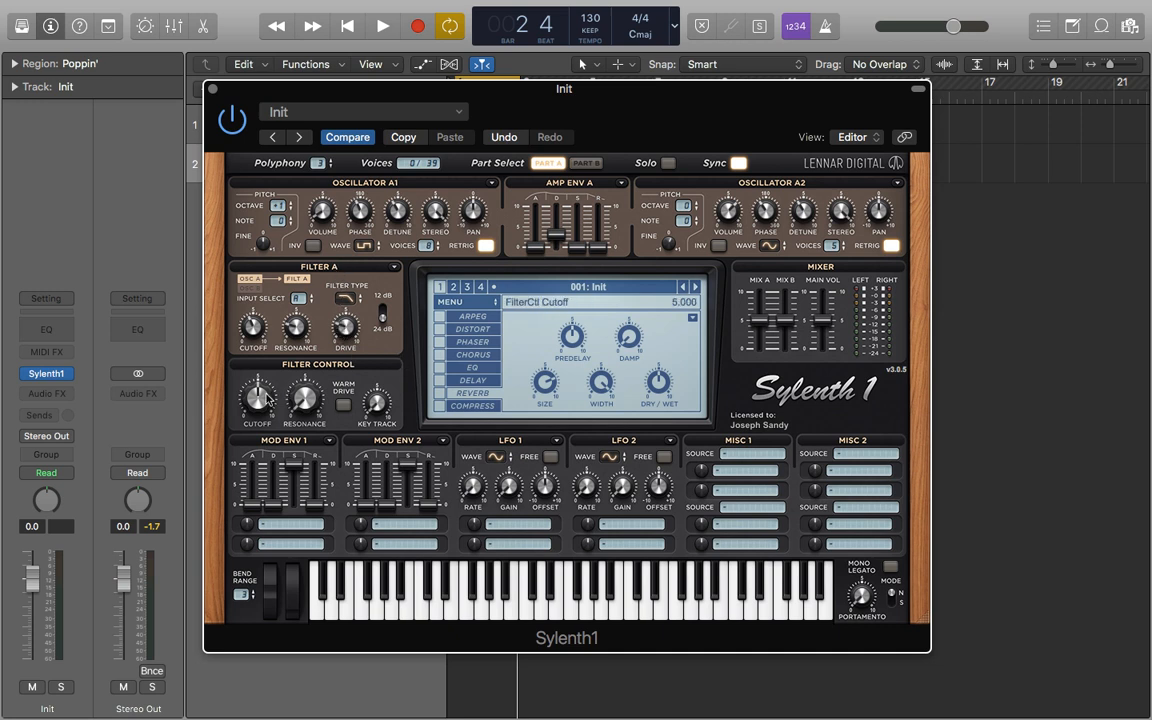
Lower the filter-control cutoff, enable Warm Drive and raise Key Track.
{"action": "left_click_drag", "start_coordinate": [267, 399], "coordinate": [258, 436]}
{"action": "left_click", "coordinate": [343, 404]}
{"action": "left_click_drag", "start_coordinate": [375, 390], "coordinate": [367, 338]}
{"action": "left_click_drag", "start_coordinate": [376, 401], "coordinate": [375, 399]}
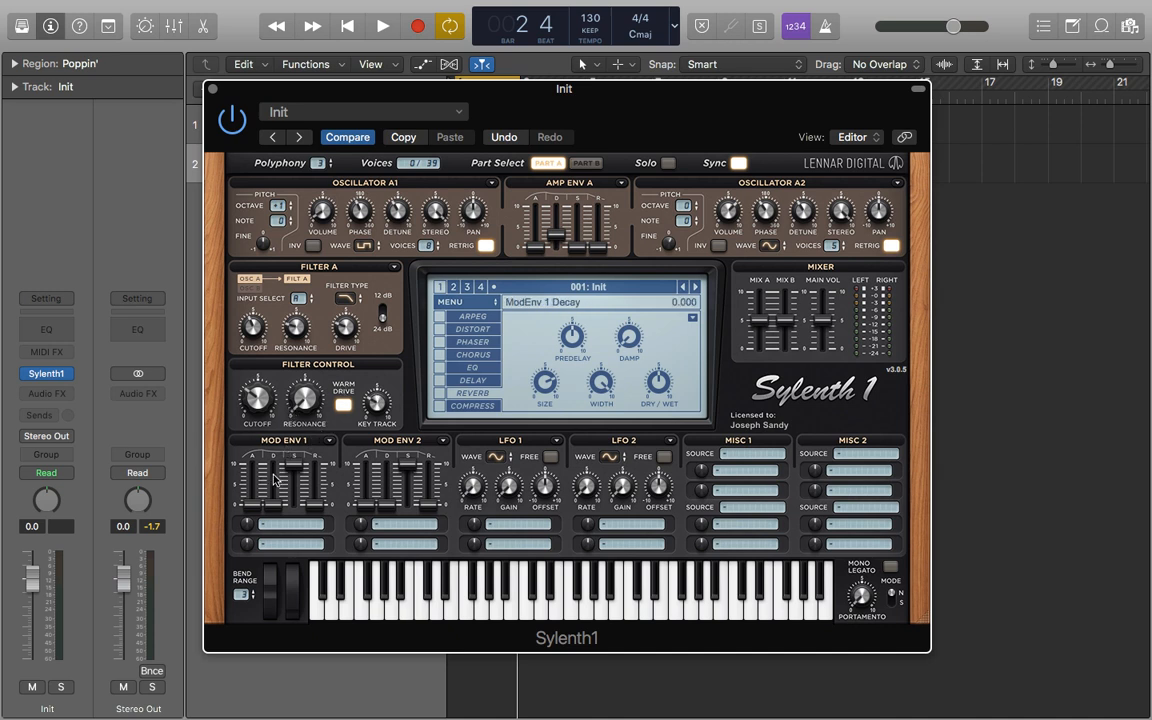
Shape Mod Envelope 1 and route it to Cutoff A and B with a raised modulation amount.
{"action": "left_click_drag", "start_coordinate": [296, 473], "coordinate": [285, 545]}
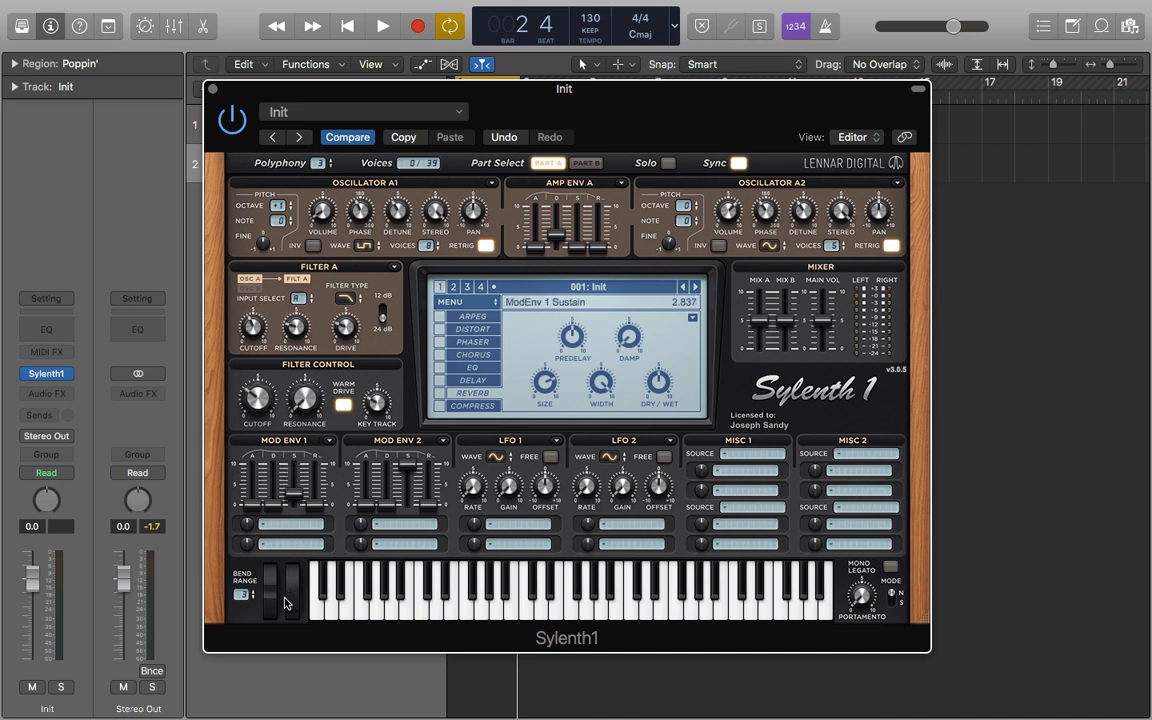
{"action": "left_click", "coordinate": [290, 523]}
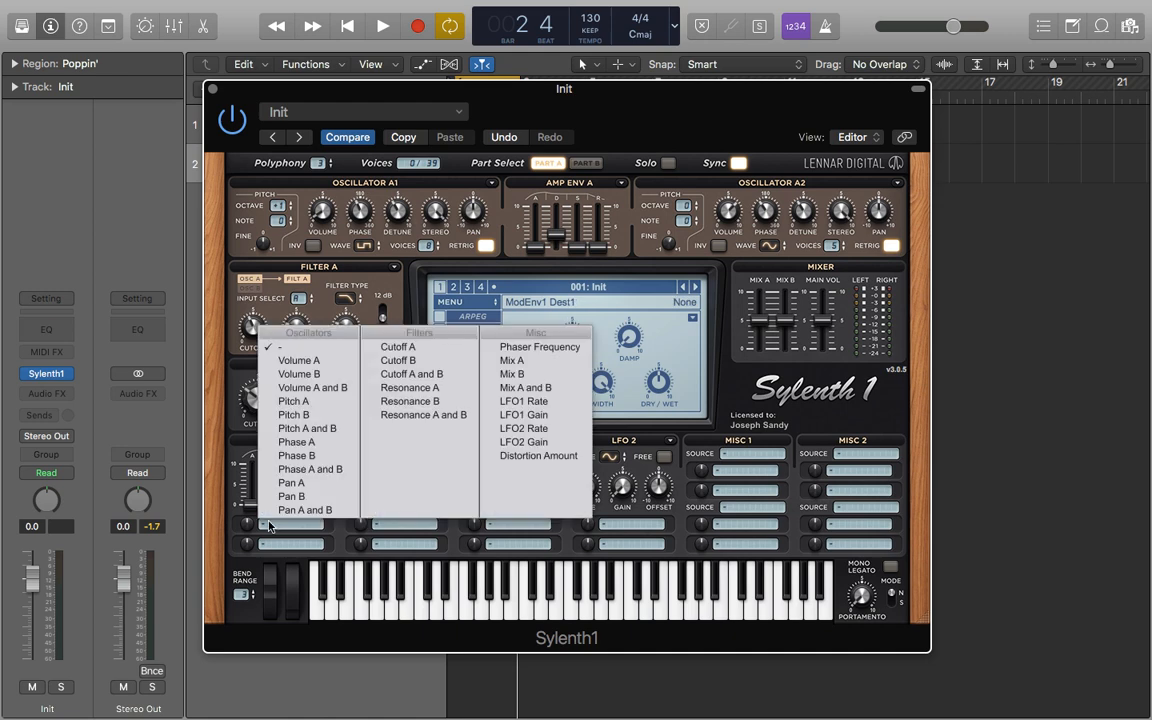
{"action": "left_click", "coordinate": [395, 377]}
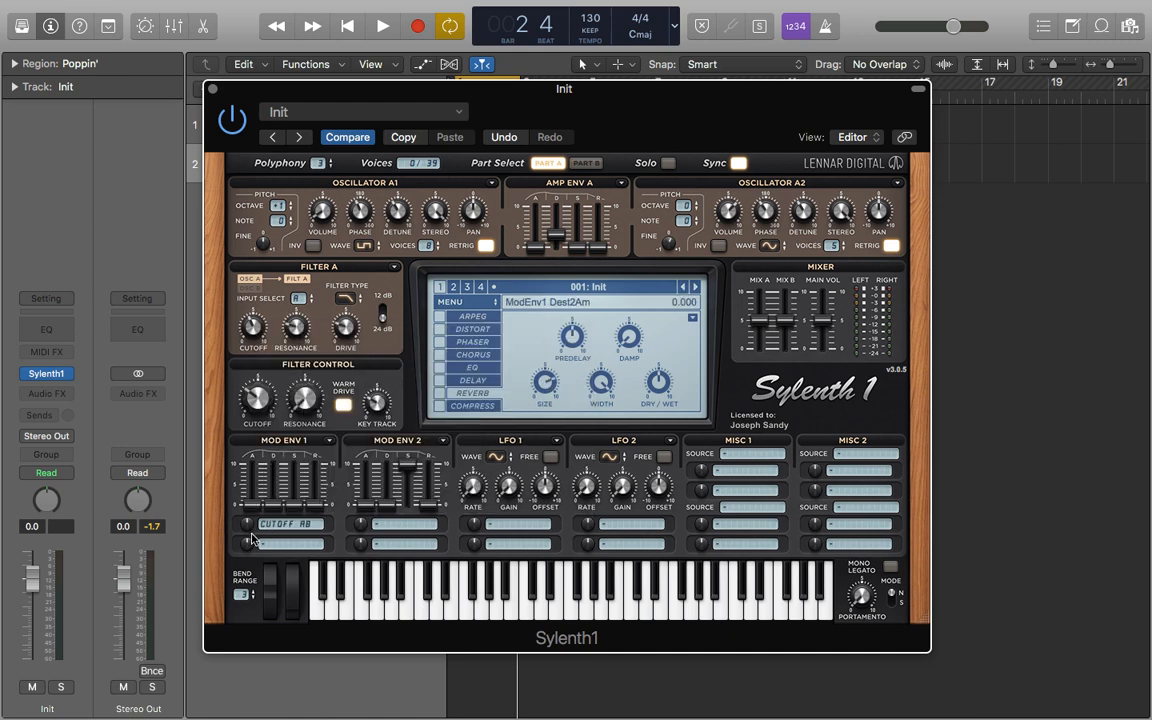
{"action": "left_click_drag", "start_coordinate": [250, 530], "coordinate": [249, 456]}
{"action": "left_click_drag", "start_coordinate": [270, 510], "coordinate": [270, 458]}
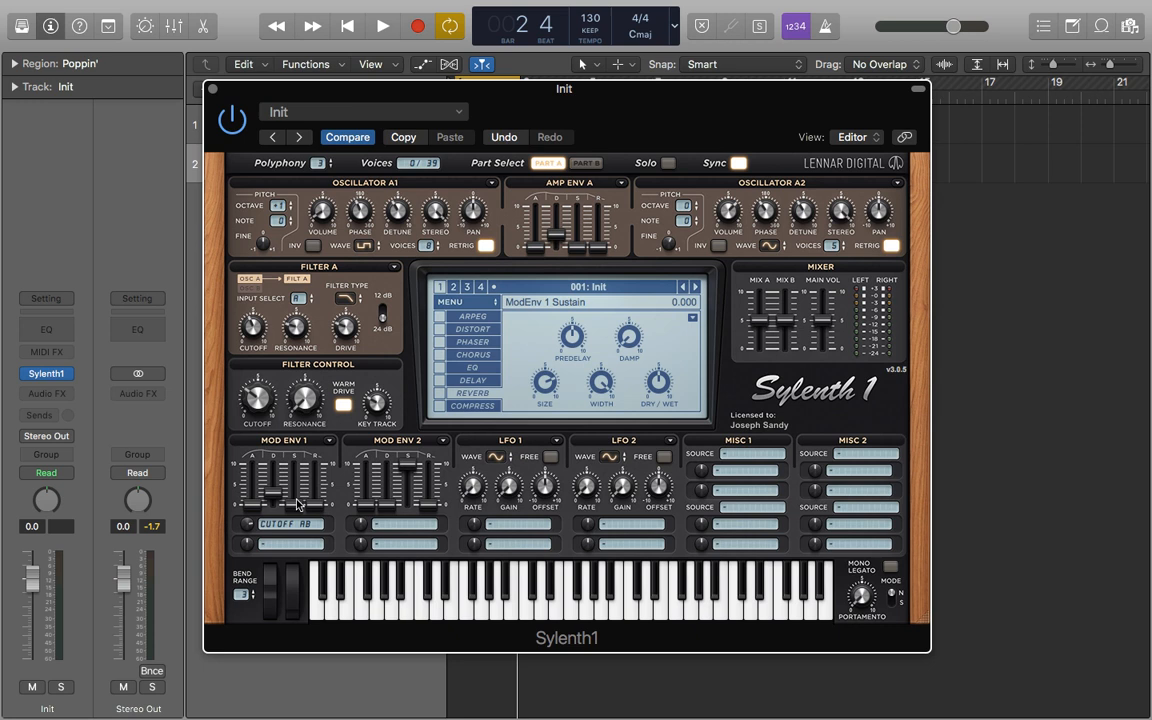
Play the loop to audition the patch.
{"action": "key", "text": "space"}
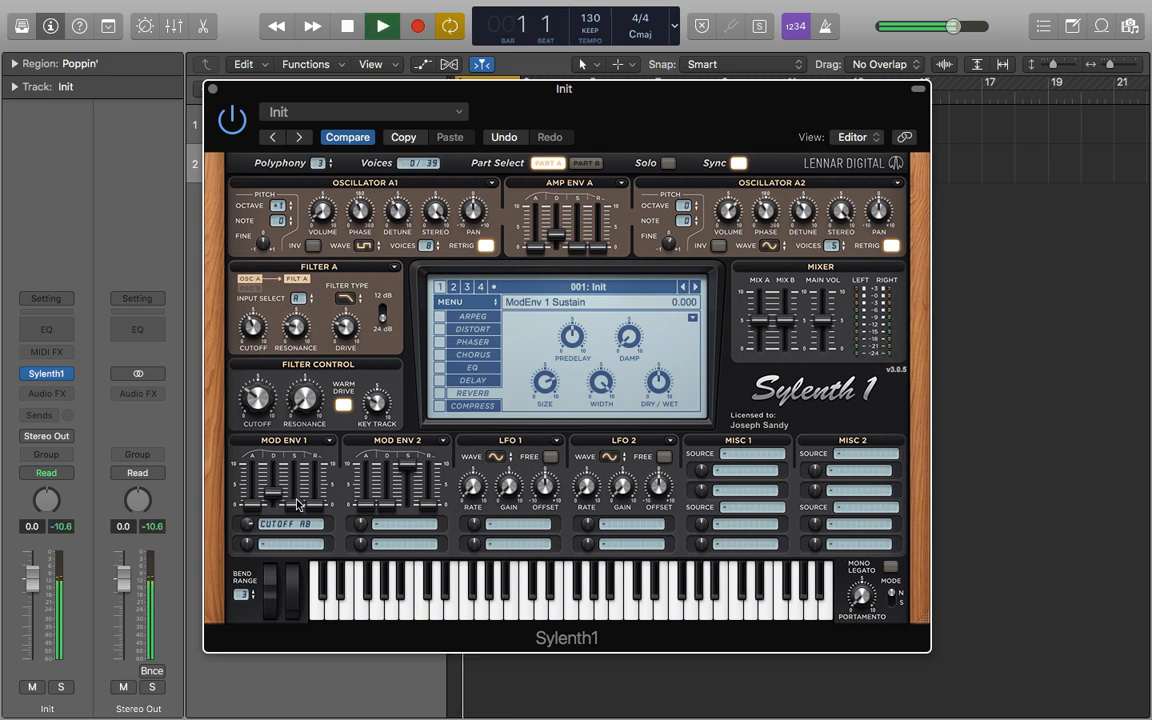
{"action": "key", "text": "space"}
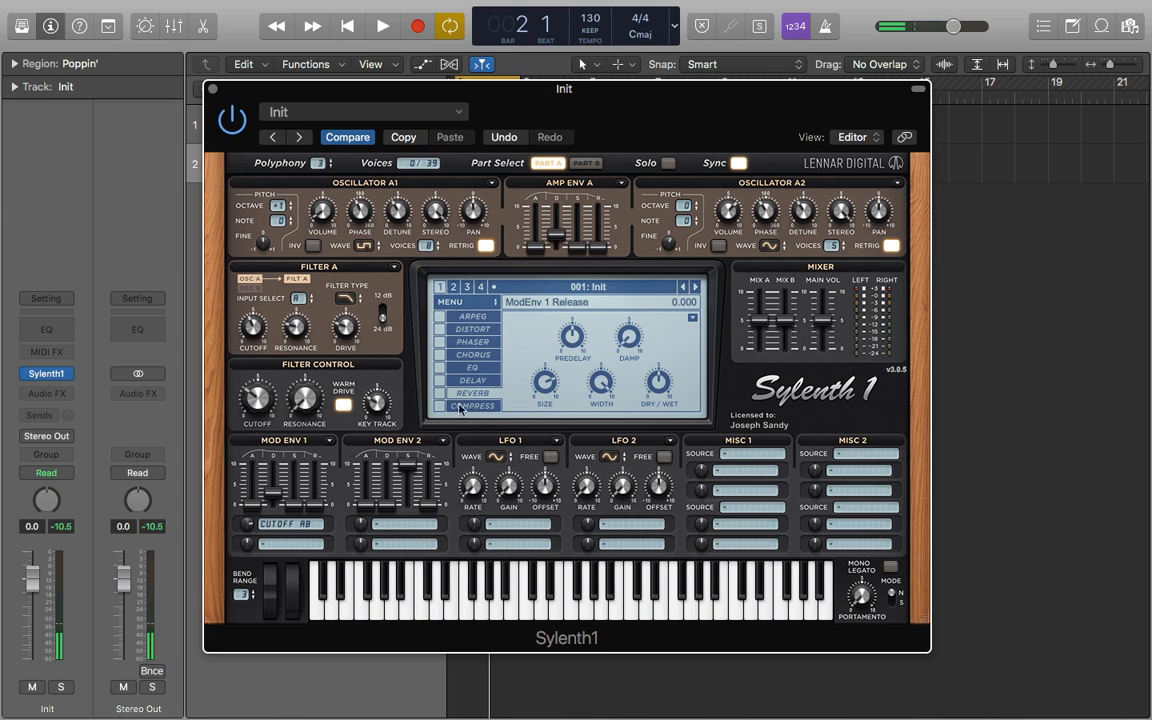
Enable the Distort effect and adjust its amount.
{"action": "left_click", "coordinate": [438, 329]}
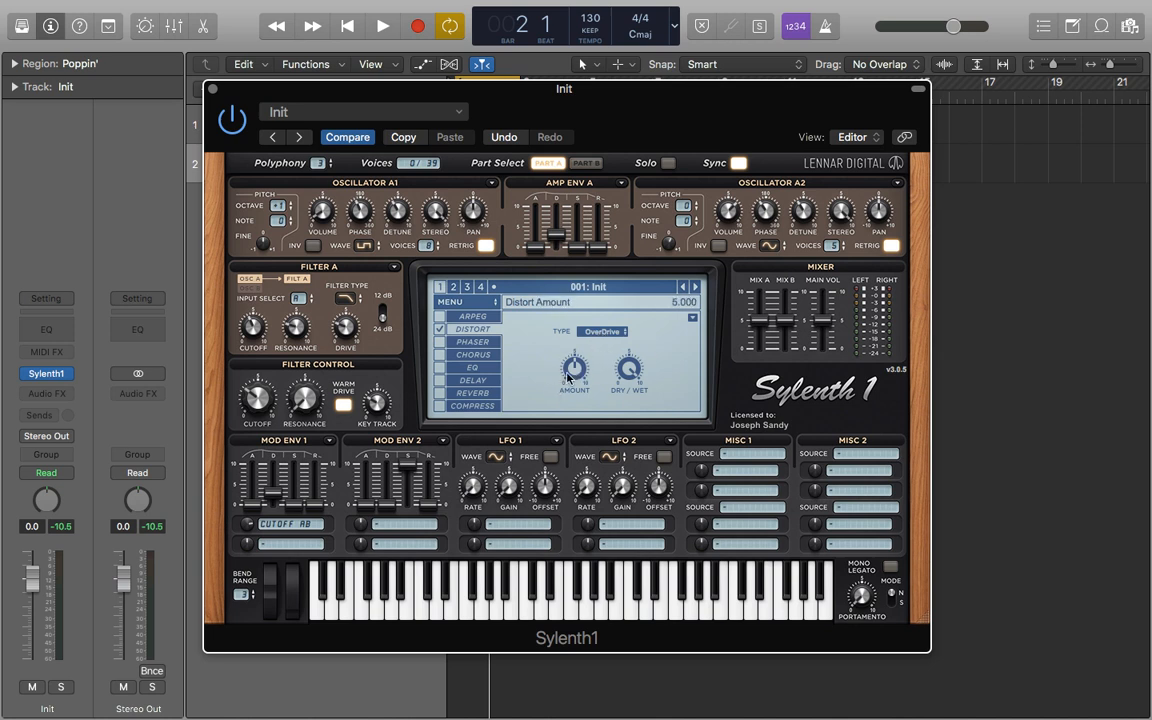
{"action": "left_click_drag", "start_coordinate": [576, 370], "coordinate": [576, 380]}
Enable the EQ effect and lower its treble.
{"action": "left_click", "coordinate": [439, 367]}
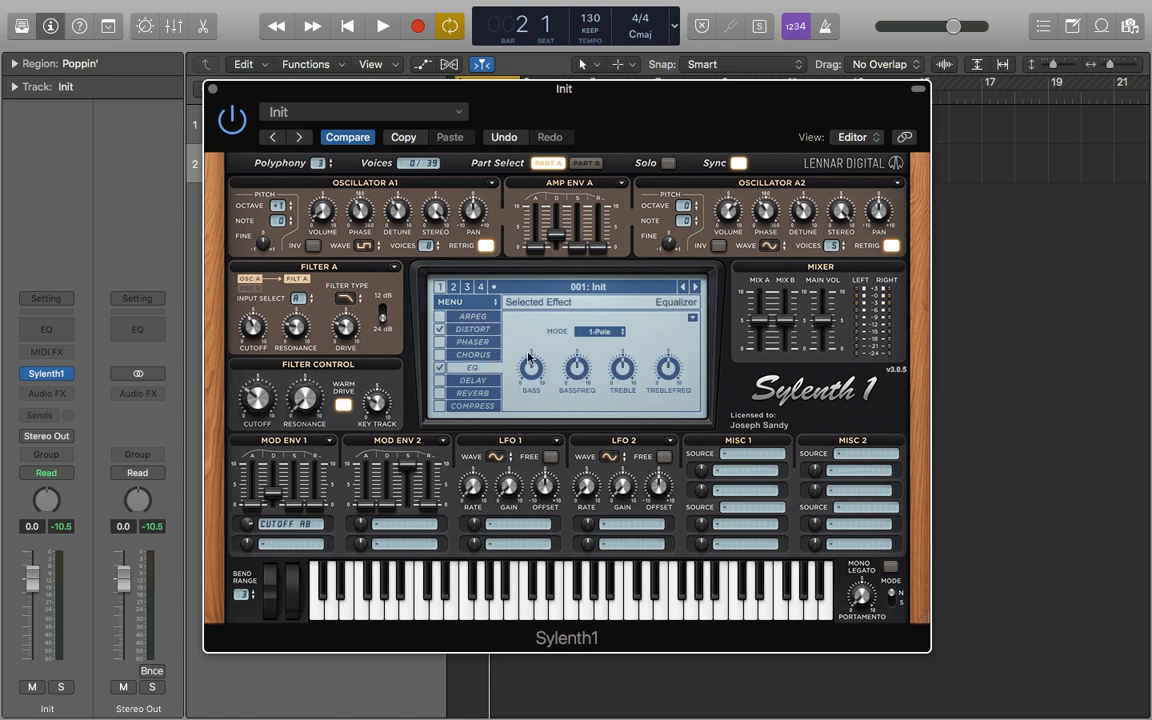
{"action": "mouse_move", "coordinate": [535, 367]}
{"action": "left_click_drag", "start_coordinate": [632, 367], "coordinate": [659, 499]}
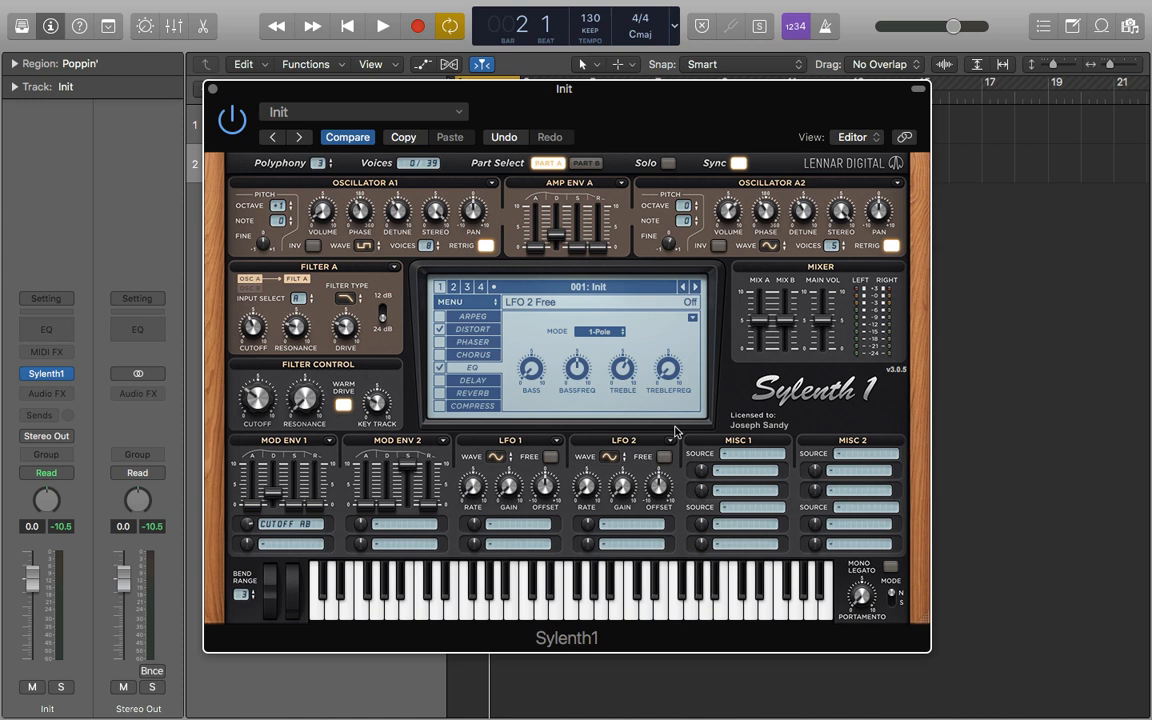
Enable the Reverb and Compress effects and raise the compressor ratio.
{"action": "left_click", "coordinate": [439, 393]}
{"action": "left_click", "coordinate": [466, 394]}
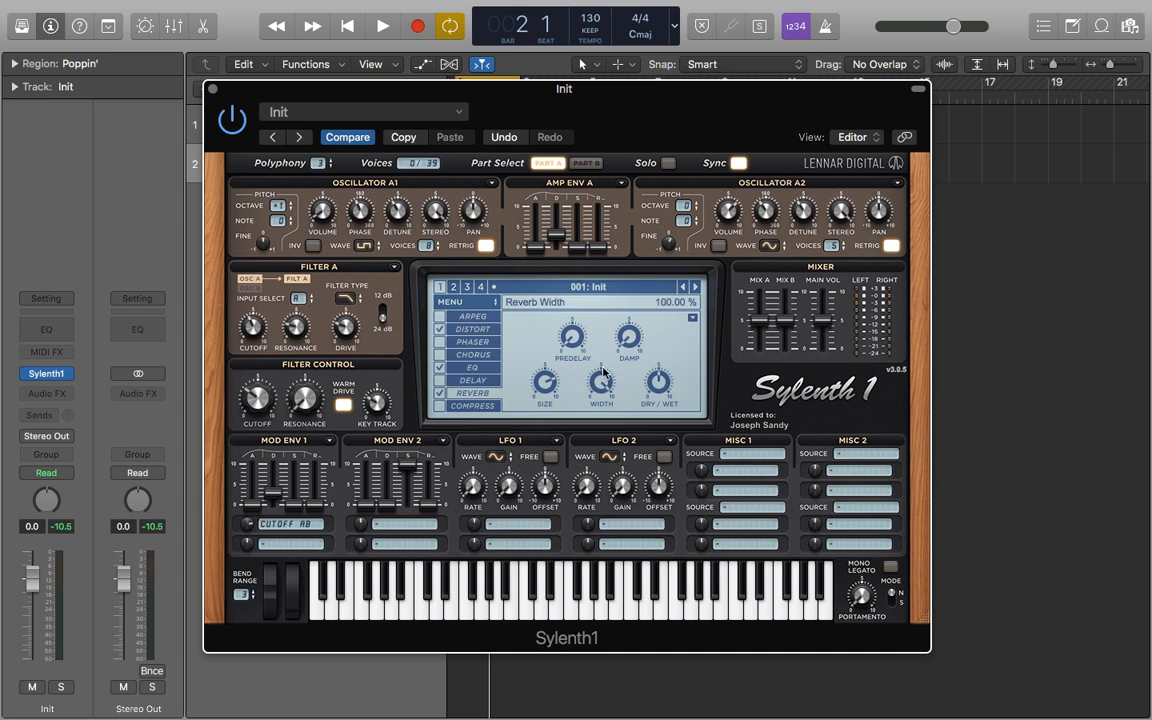
{"action": "left_click", "coordinate": [472, 406]}
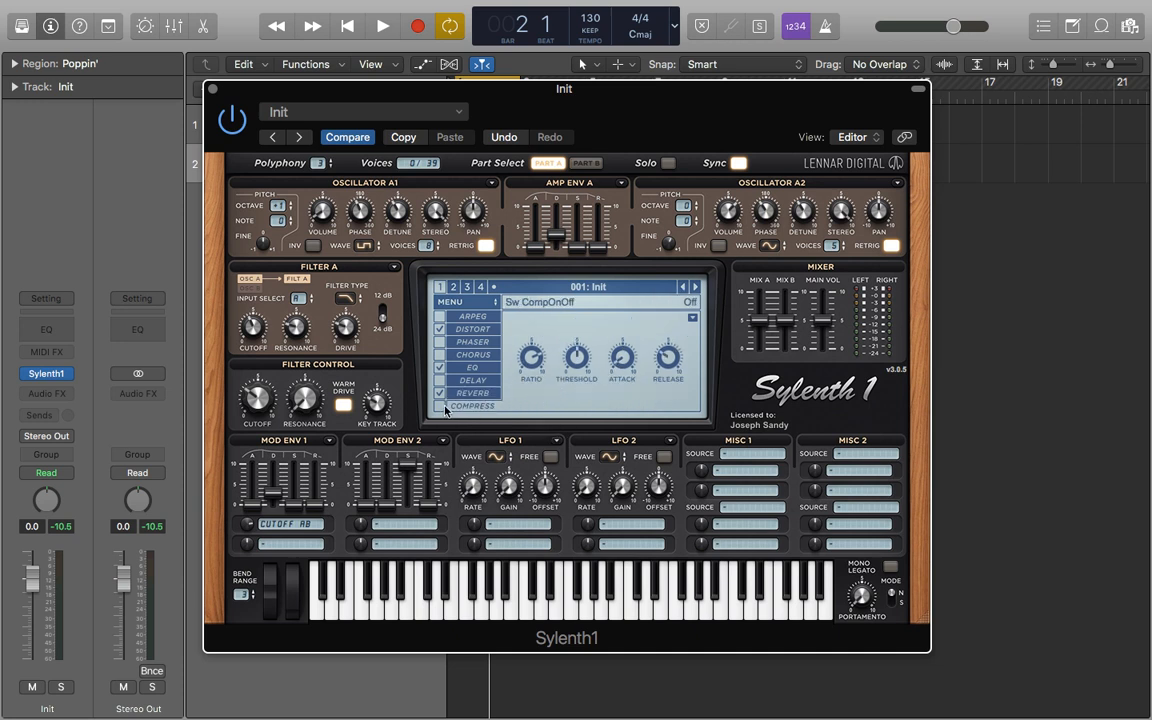
{"action": "left_click", "coordinate": [440, 406]}
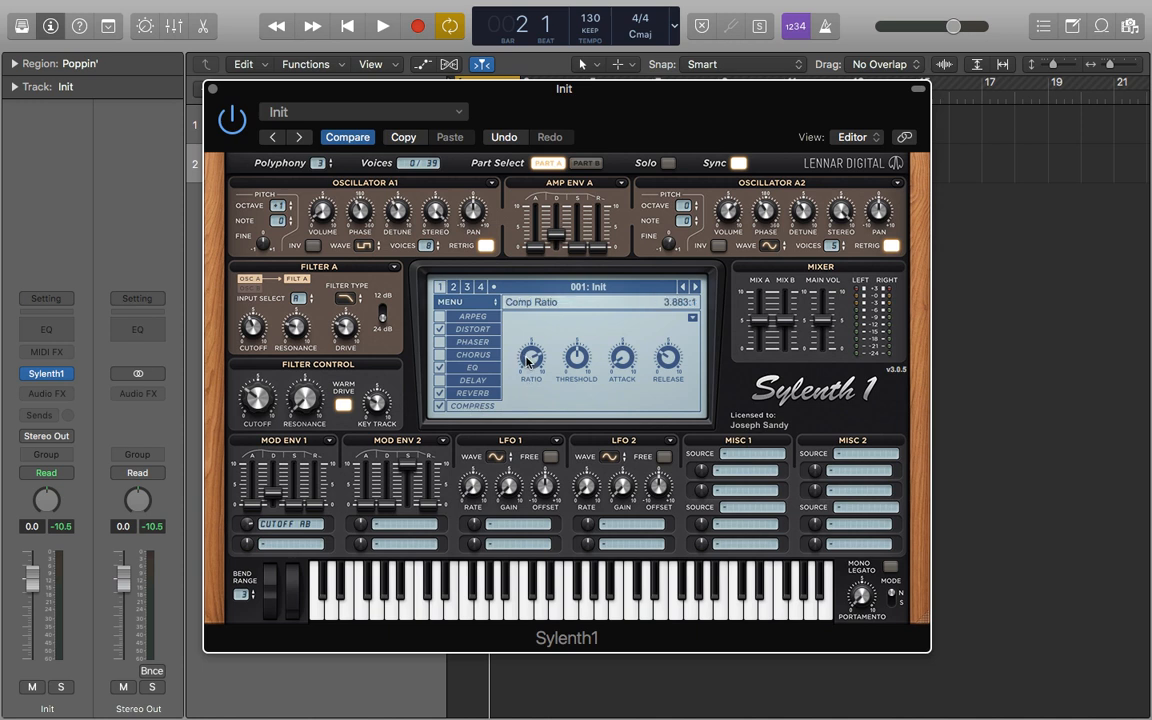
{"action": "left_click_drag", "start_coordinate": [531, 360], "coordinate": [485, 318]}
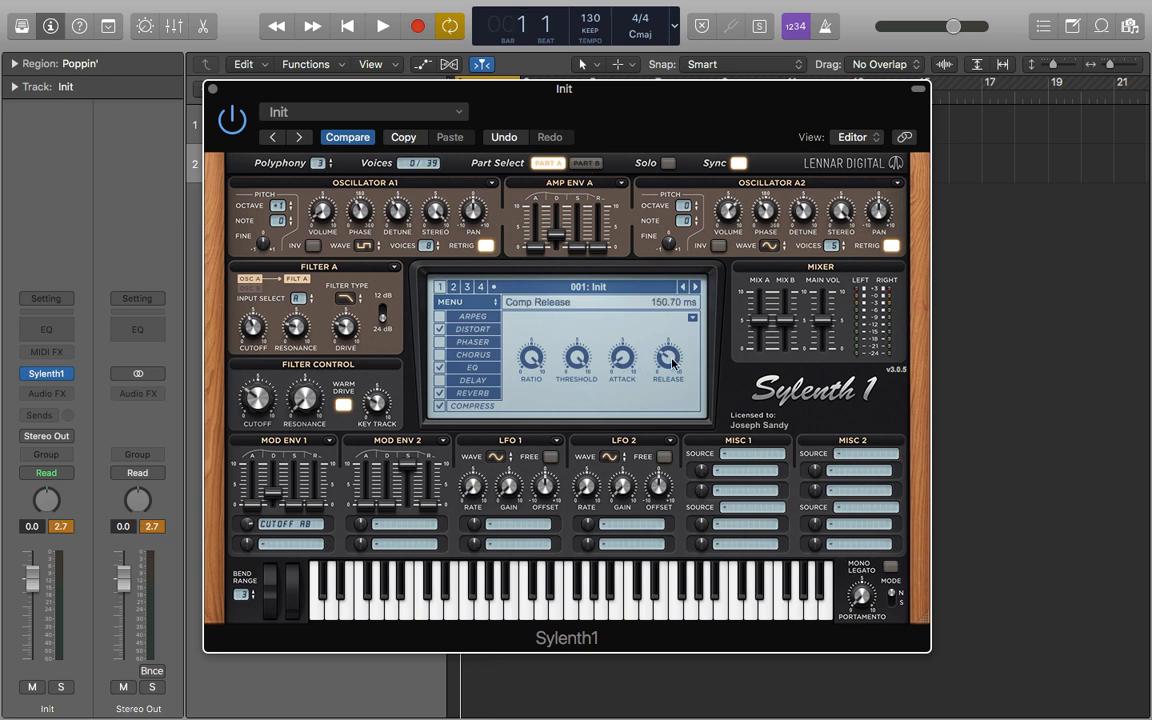
Play the loop again to audition the effects.
{"action": "key", "text": "space"}
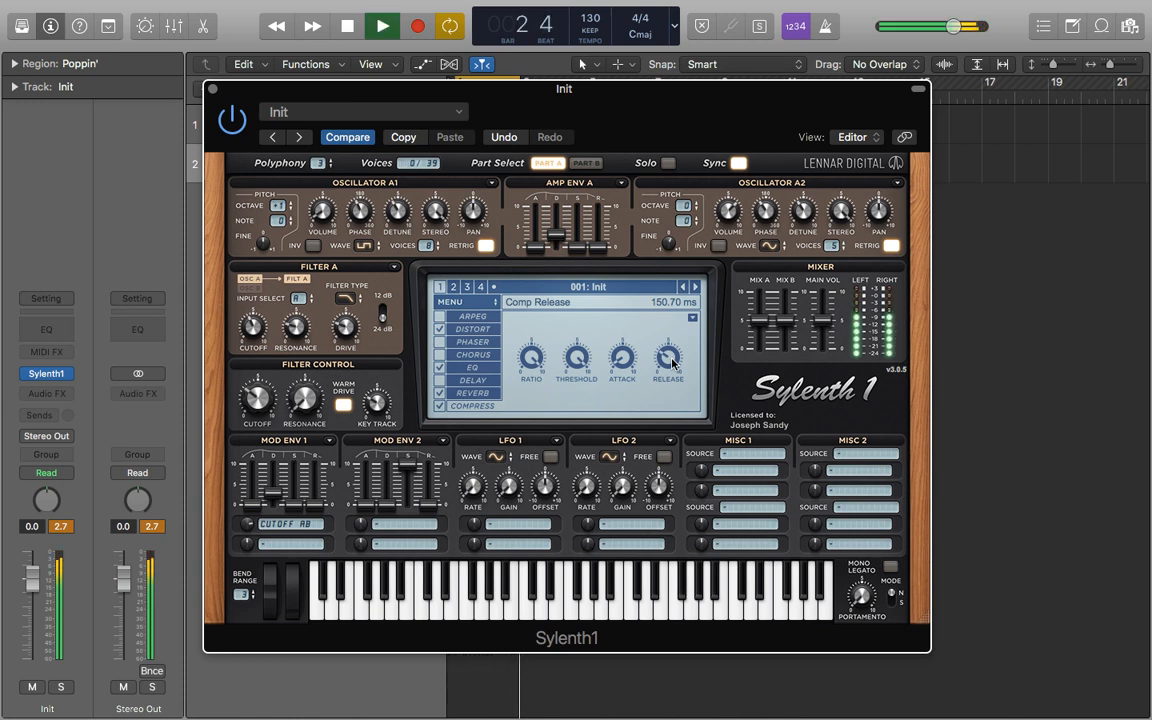
{"action": "key", "text": "space"}
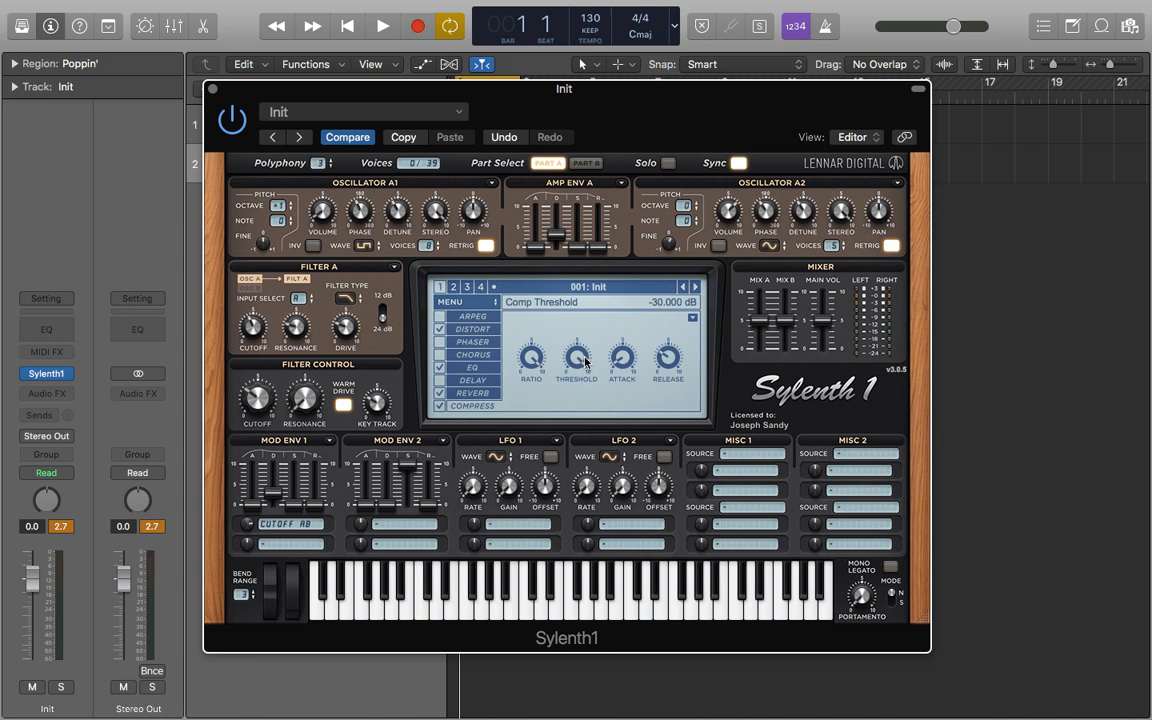
Switch Oscillator A2's waveform to Saw.
{"action": "left_click", "coordinate": [776, 247]}
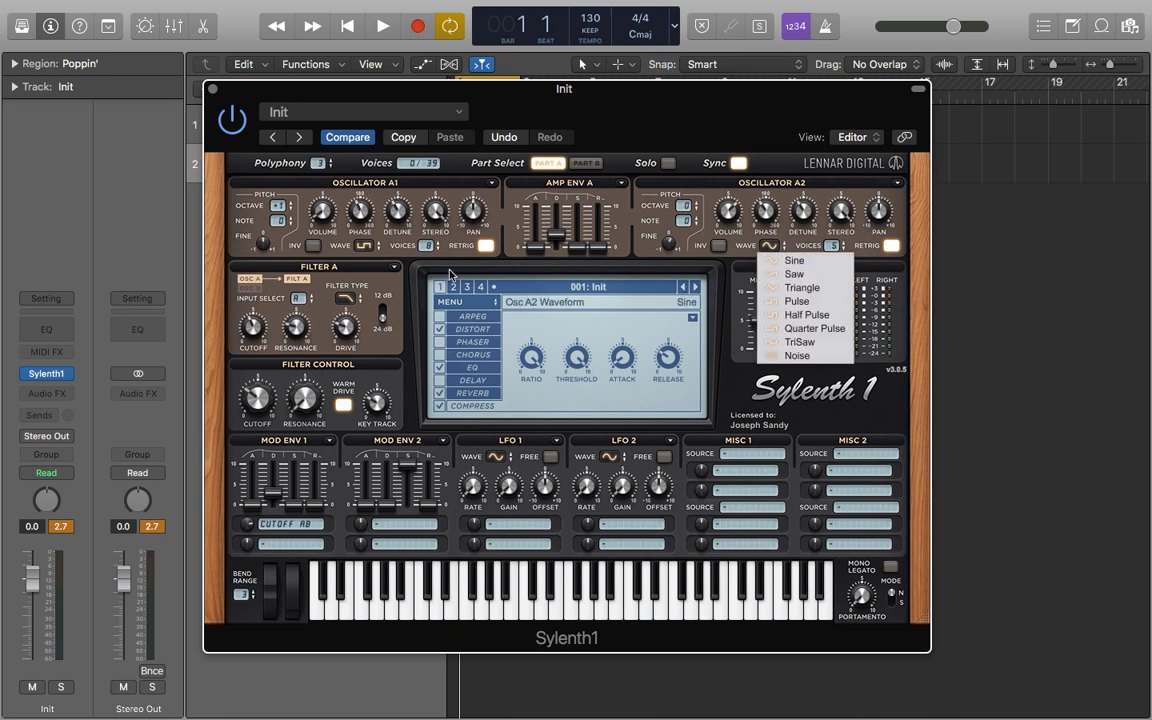
{"action": "left_click", "coordinate": [345, 265]}
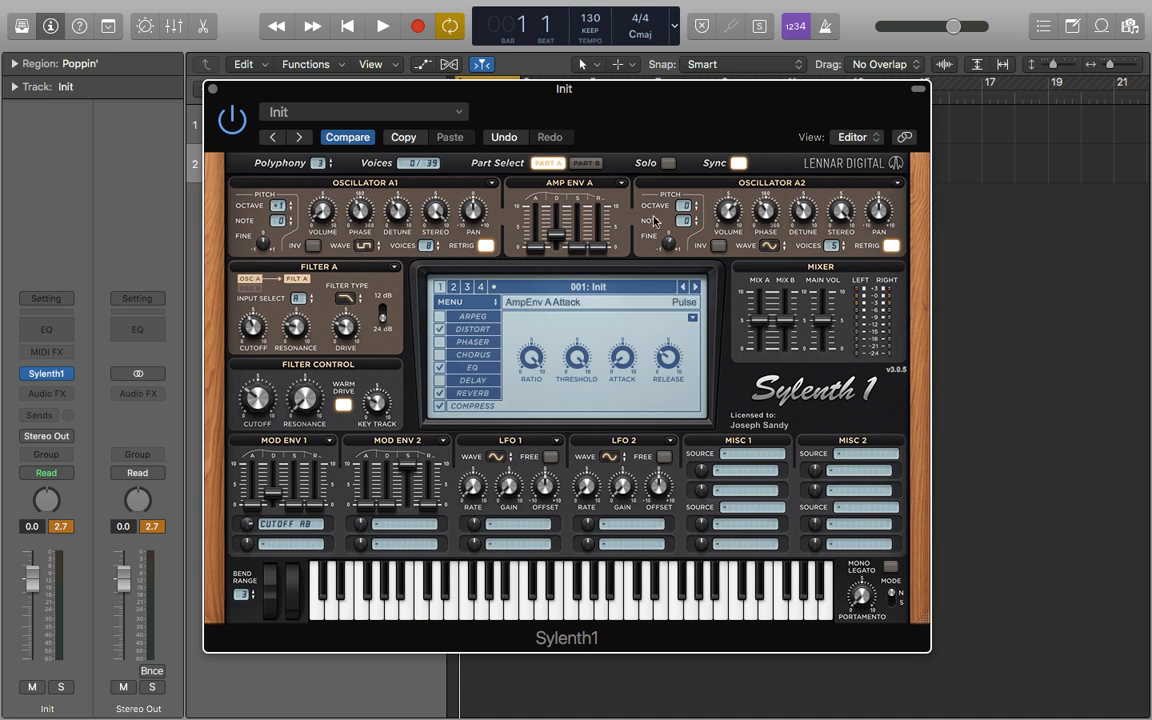
{"action": "left_click", "coordinate": [769, 247]}
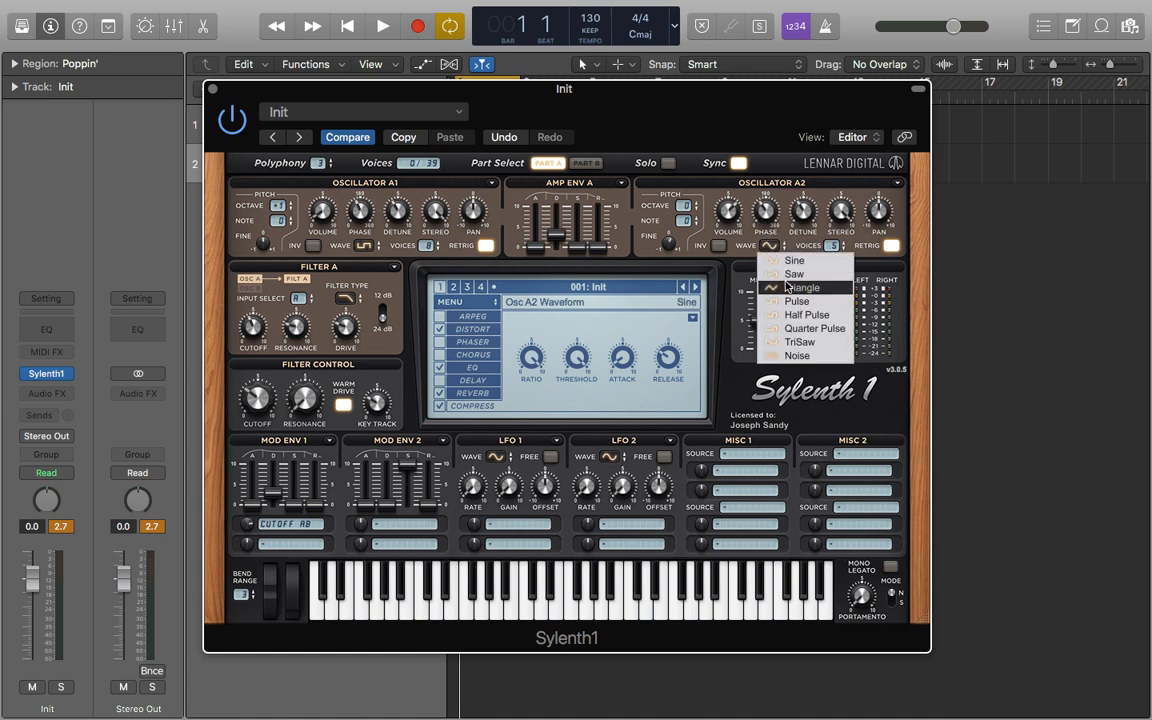
{"action": "left_click", "coordinate": [792, 279]}
Play the loop and set Oscillator A2's waveform to Triangle.
{"action": "key", "text": "space"}
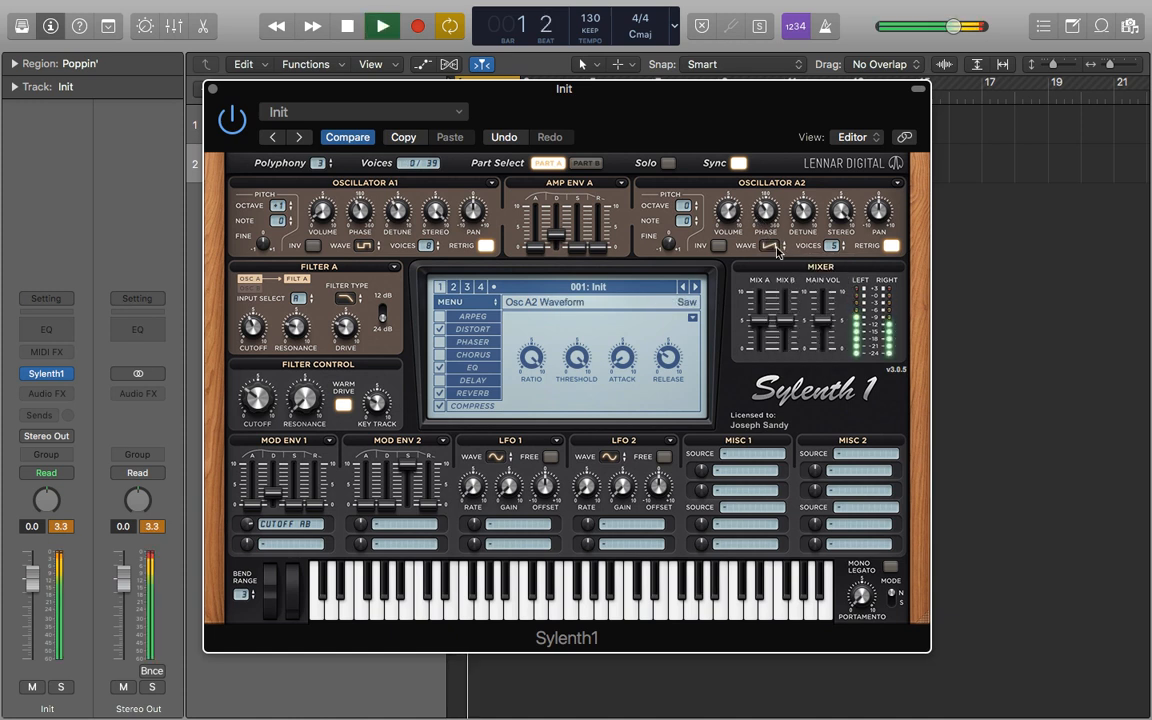
{"action": "left_click", "coordinate": [769, 247]}
{"action": "left_click", "coordinate": [801, 288]}
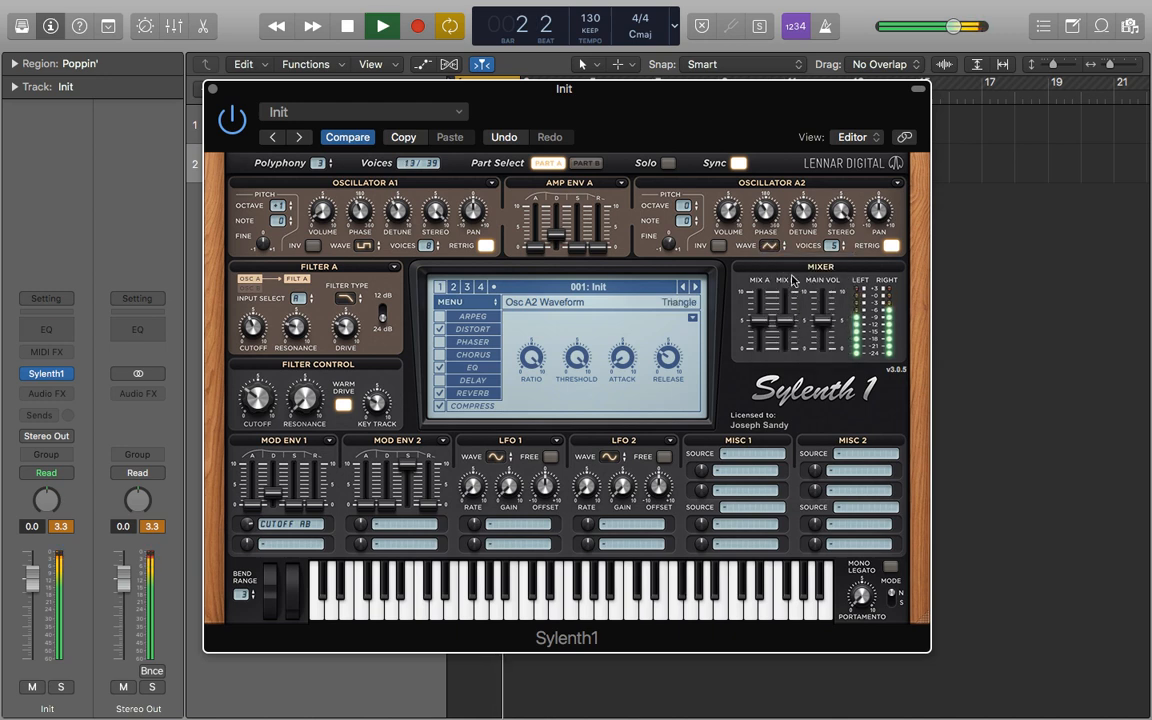
Switch Oscillator A2's waveform to TriSaw and stop playback.
{"action": "left_click", "coordinate": [769, 246]}
{"action": "left_click", "coordinate": [799, 342]}
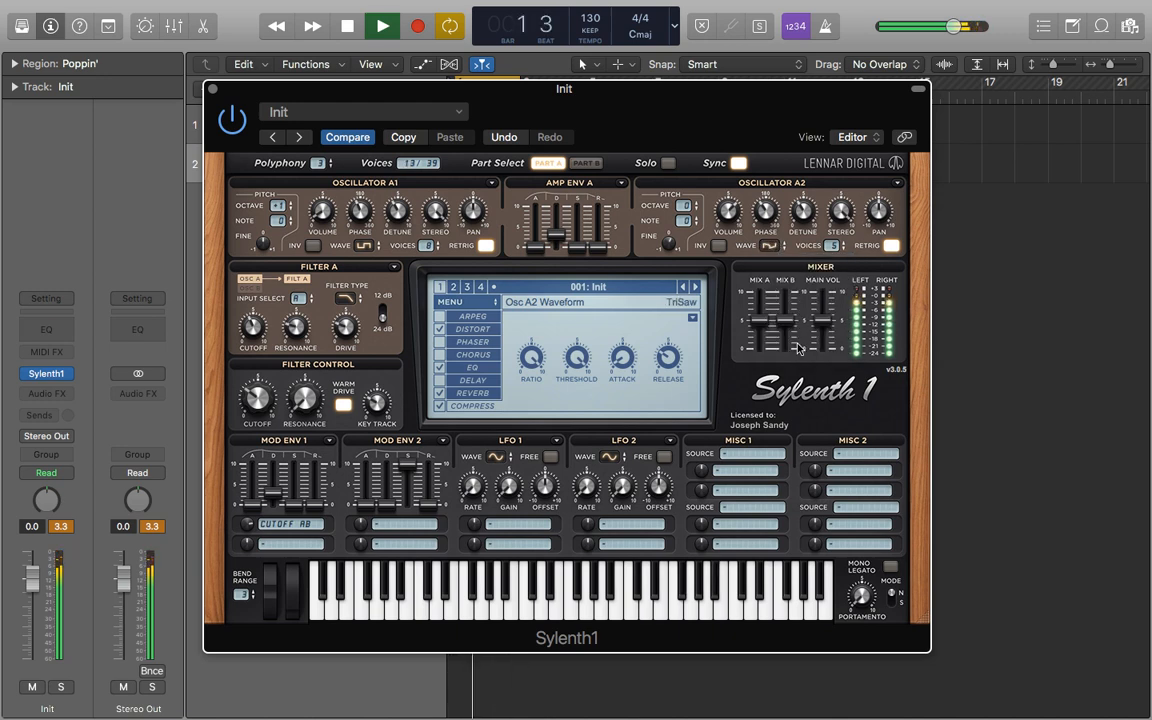
{"action": "key", "text": "space"}
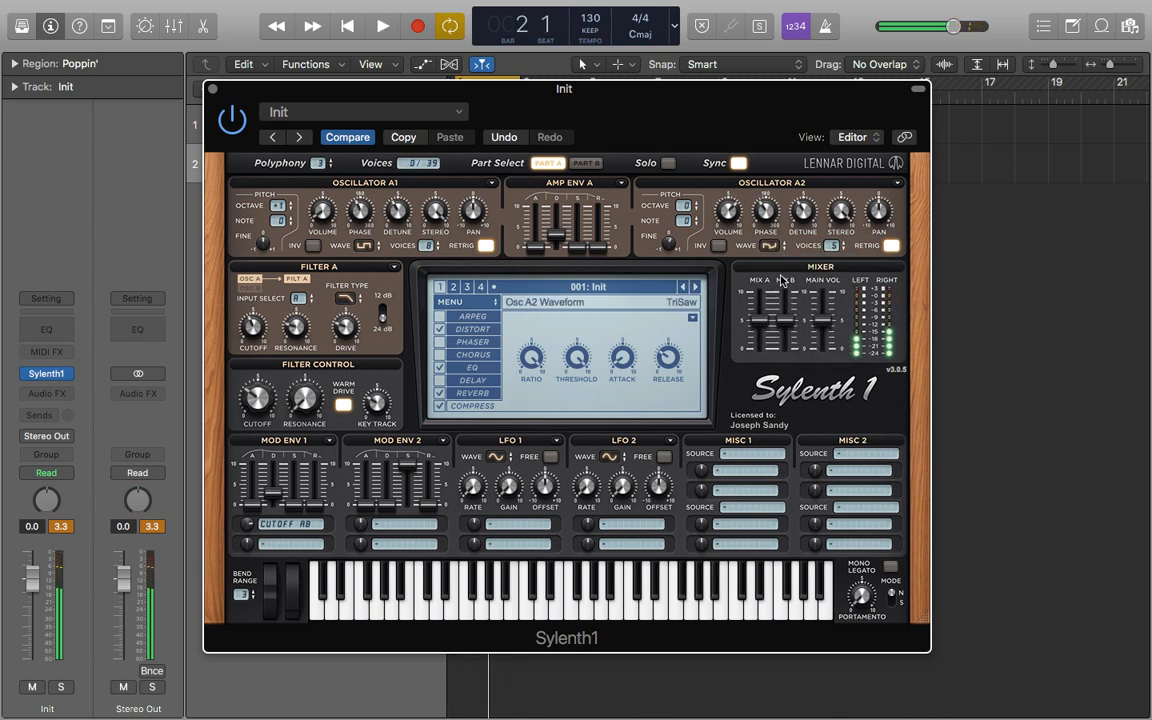
Play the loop while slightly raising Oscillator A2's volume and lowering Oscillator A1's volume.
{"action": "left_click", "coordinate": [766, 245]}
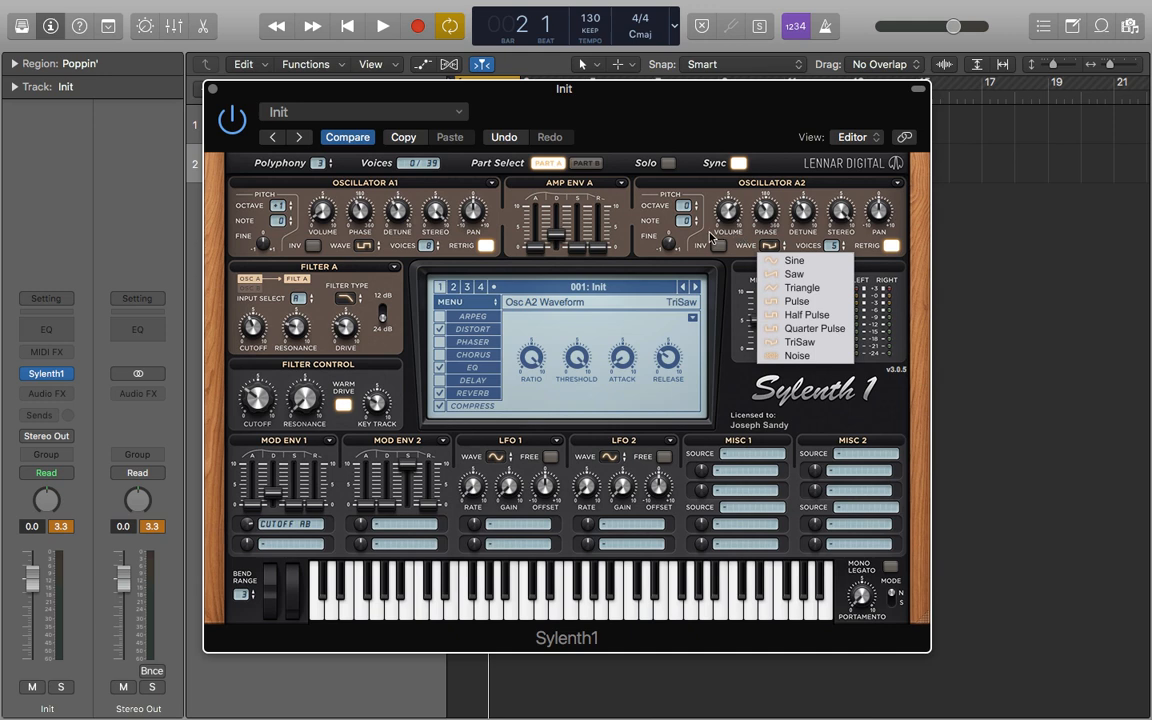
{"action": "left_click", "coordinate": [731, 213]}
{"action": "key", "text": "space"}
{"action": "mouse_move", "coordinate": [731, 213]}
{"action": "left_mouse_down"}
{"action": "mouse_move", "coordinate": [734, 173]}
{"action": "mouse_move", "coordinate": [730, 206]}
{"action": "left_mouse_up"}
{"action": "mouse_move", "coordinate": [321, 208]}
{"action": "left_mouse_down"}
{"action": "mouse_move", "coordinate": [321, 185]}
{"action": "mouse_move", "coordinate": [321, 213]}
{"action": "left_mouse_up"}
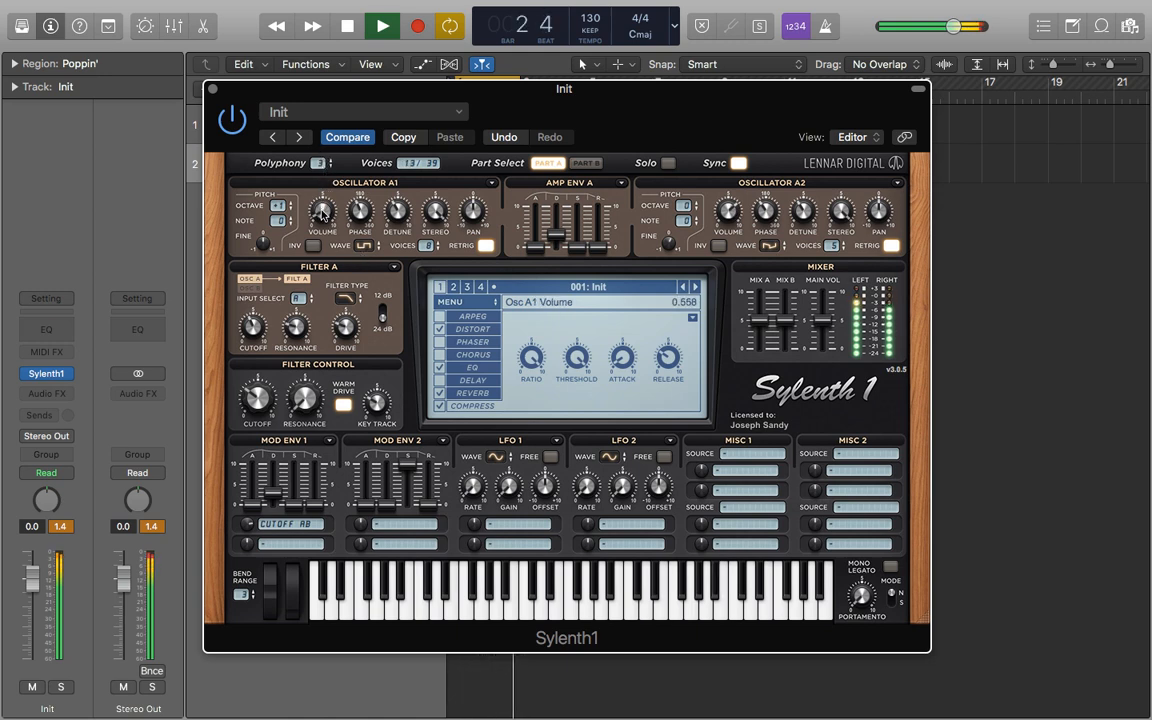
{"action": "key", "text": "space"}
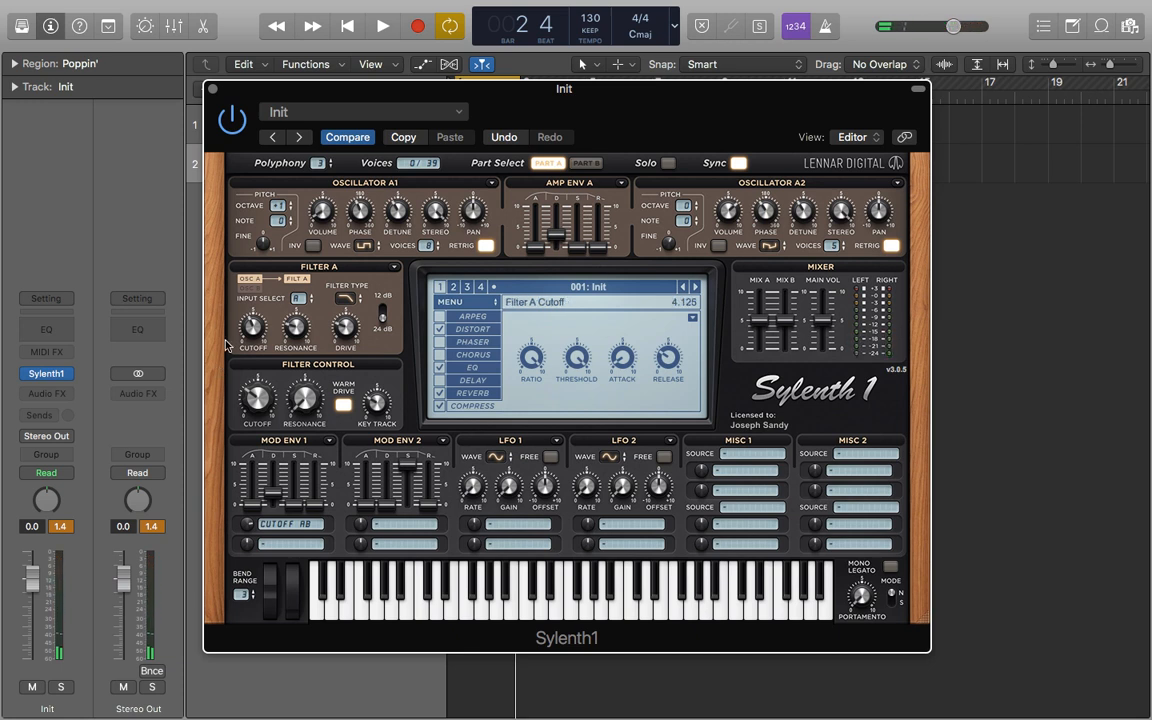
Play the loop and turn down Filter A's cutoff.
{"action": "key", "text": "space"}
{"action": "left_click_drag", "start_coordinate": [259, 321], "coordinate": [258, 350]}
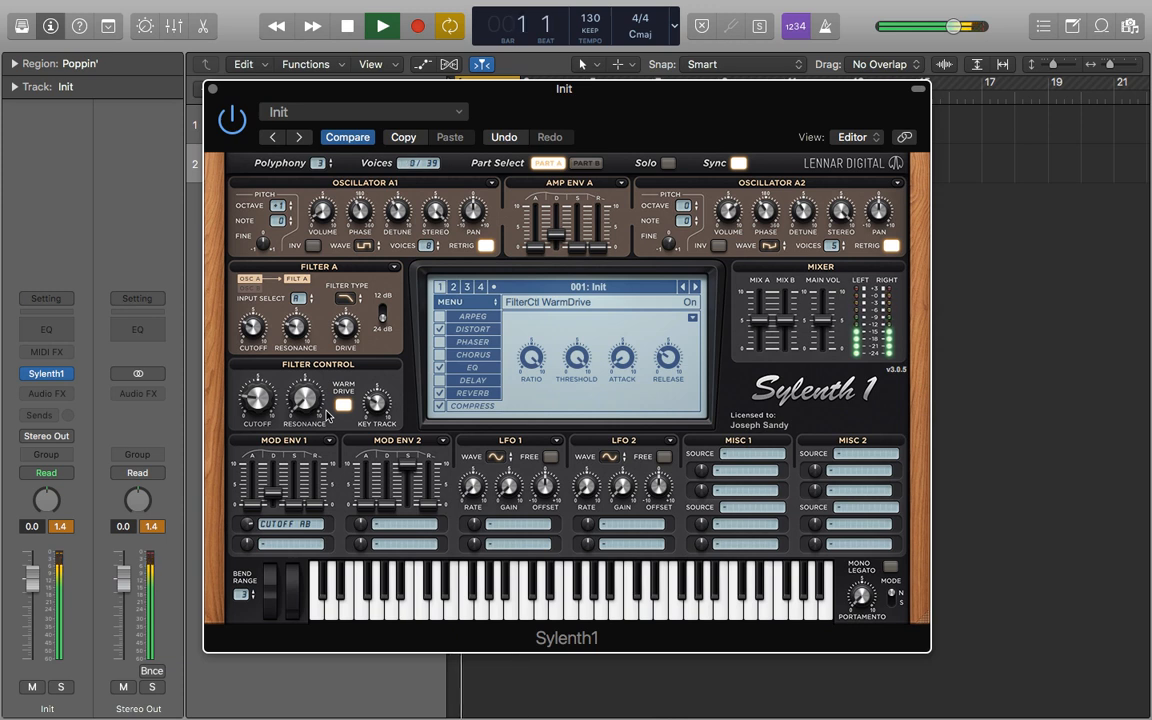
{"action": "key", "text": "space"}
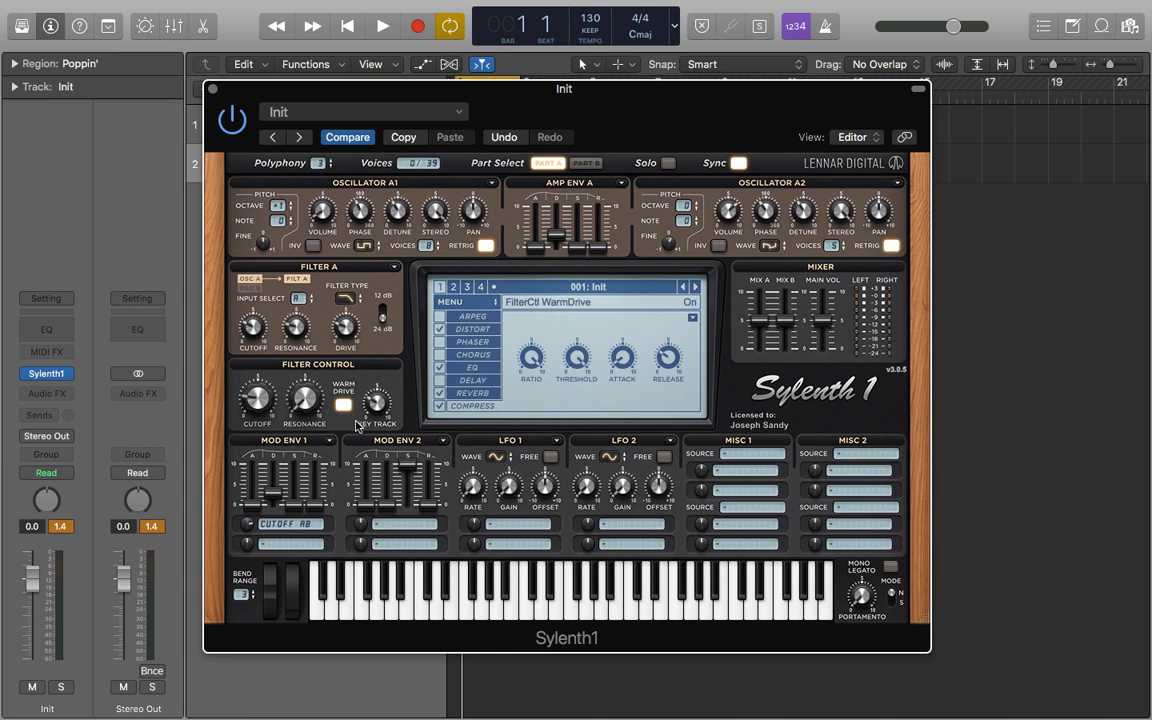
Open the Reverb effect page, switch the Reverb on, and play the loop to audition it.
{"action": "left_click", "coordinate": [472, 393]}
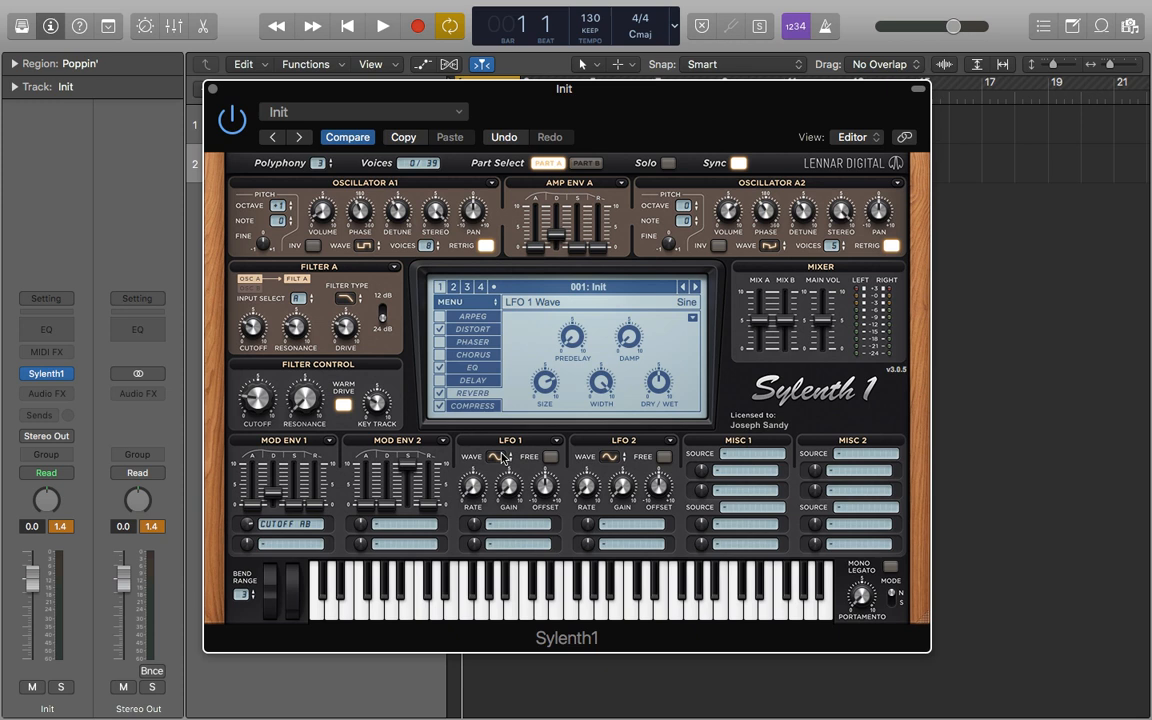
{"action": "left_click", "coordinate": [440, 393]}
{"action": "key", "text": "space"}
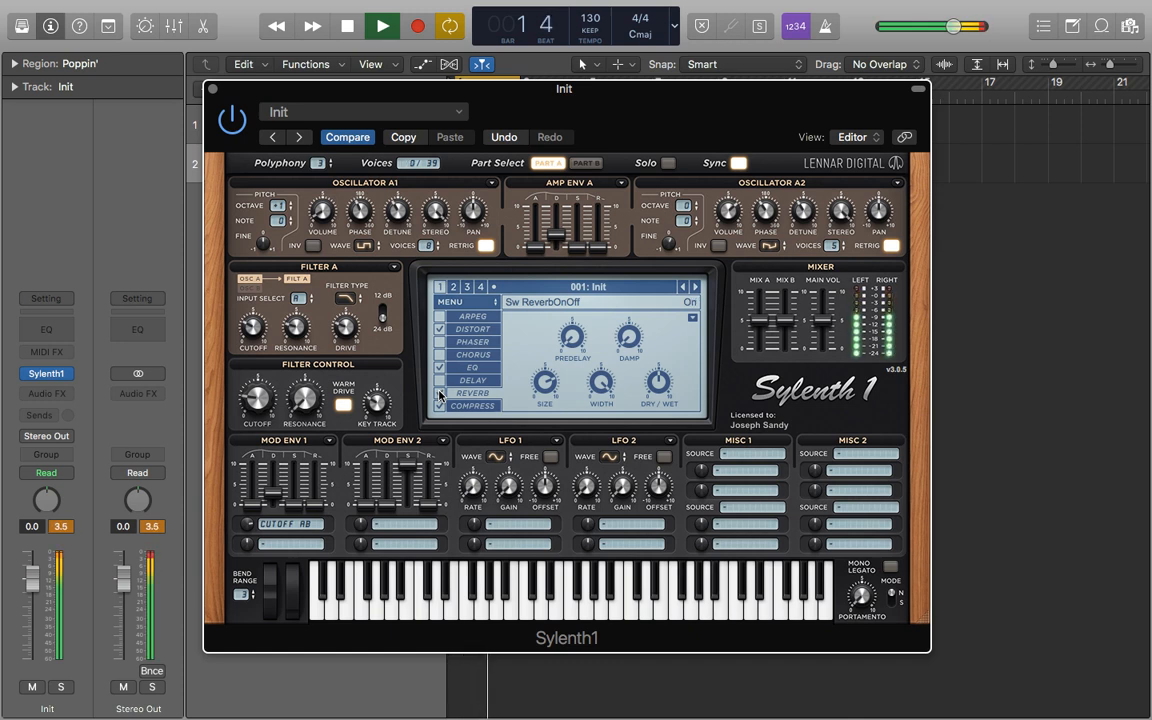
{"action": "key", "text": "space"}
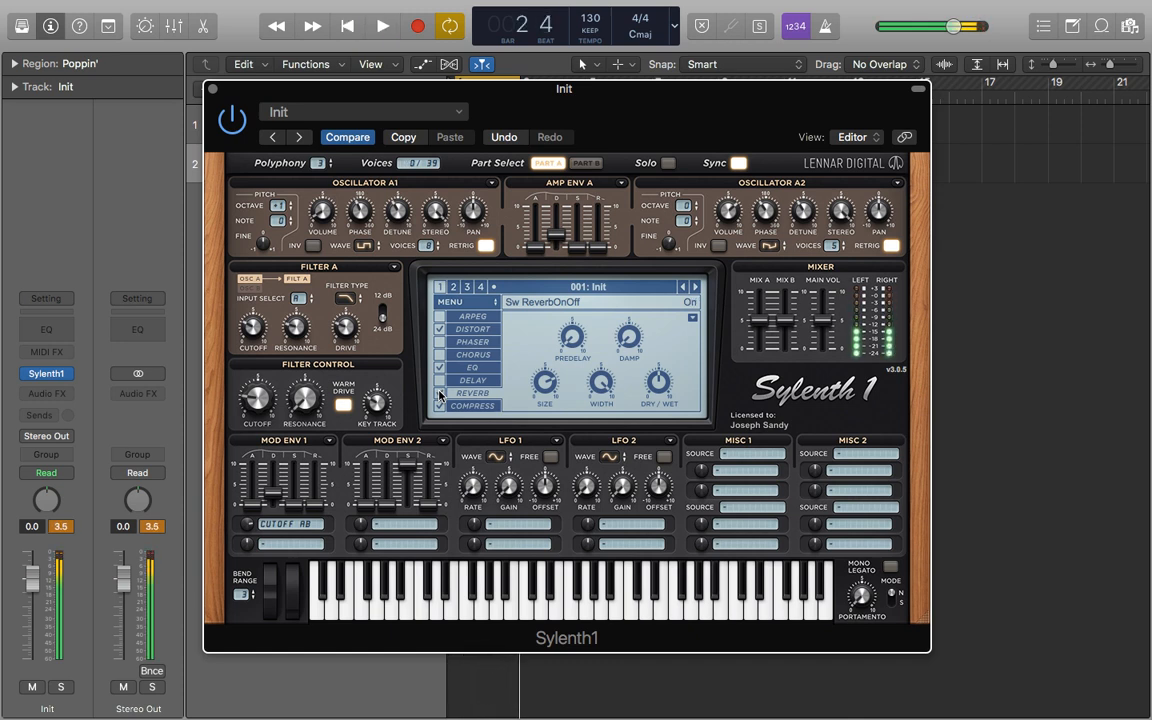